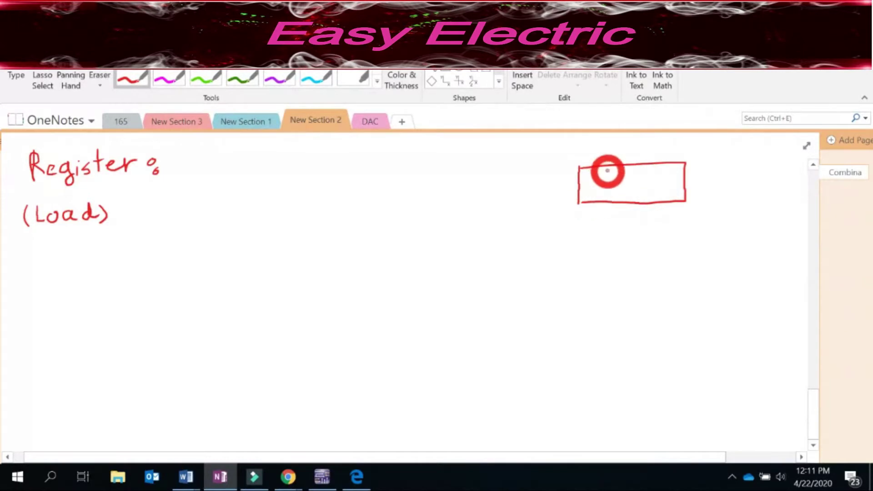
Divide the register rectangle into four cells and draw upward input arrows labelled x3, x2, x1 and x0 beneath them
{"action": "left_click_drag", "start_coordinate": [606, 169], "coordinate": [608, 199]}
{"action": "left_click_drag", "start_coordinate": [631, 168], "coordinate": [634, 198]}
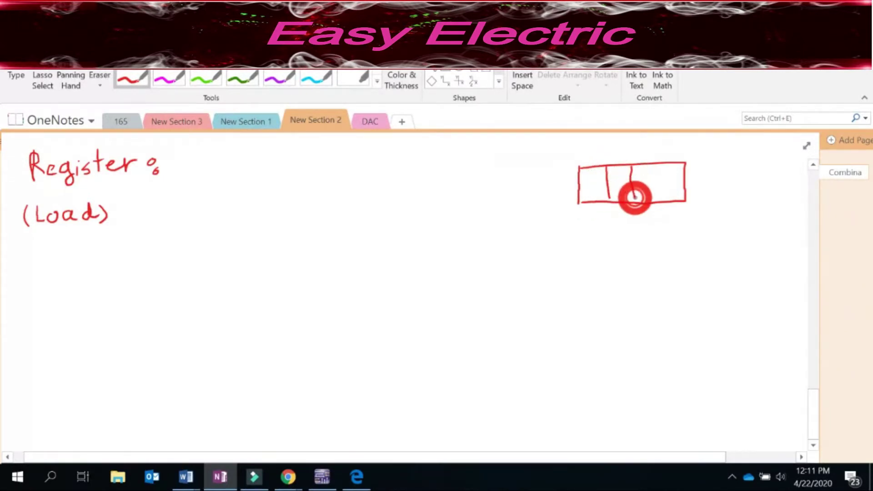
{"action": "left_click_drag", "start_coordinate": [660, 168], "coordinate": [659, 199]}
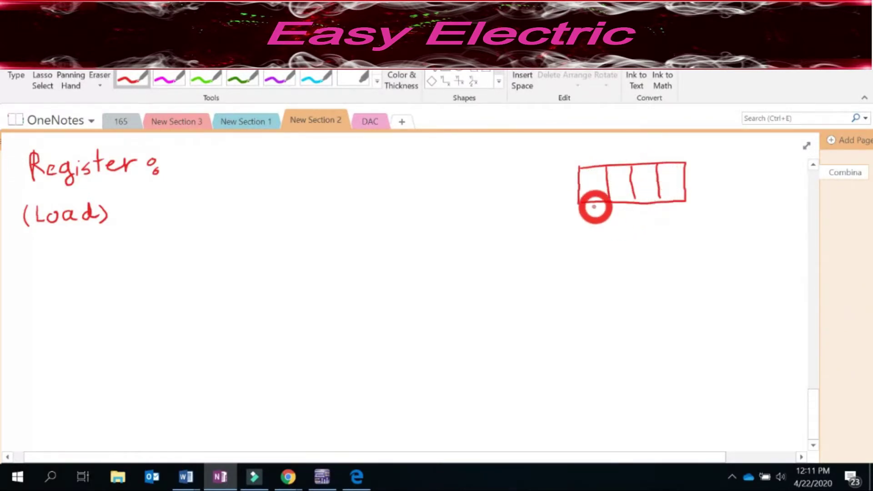
{"action": "mouse_move", "coordinate": [589, 208]}
{"action": "left_mouse_down"}
{"action": "mouse_move", "coordinate": [594, 228]}
{"action": "mouse_move", "coordinate": [670, 223]}
{"action": "left_mouse_up"}
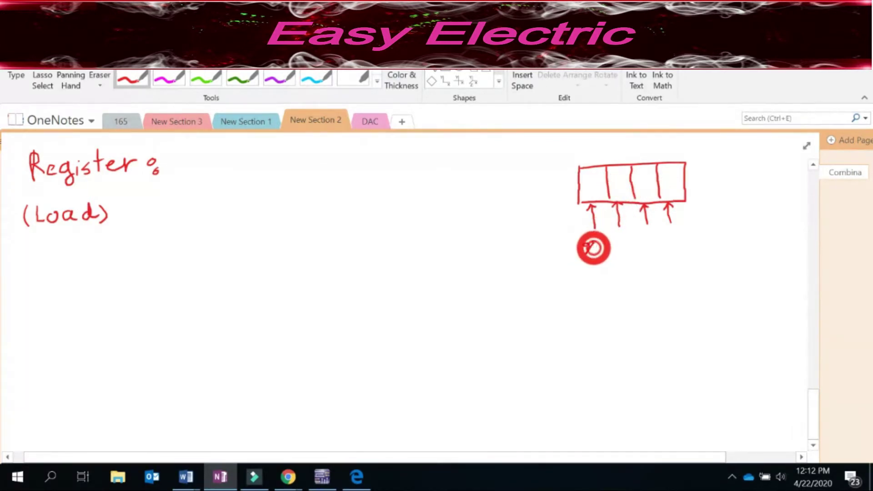
{"action": "mouse_move", "coordinate": [597, 247]}
{"action": "left_mouse_down"}
{"action": "mouse_move", "coordinate": [598, 255]}
{"action": "mouse_move", "coordinate": [652, 246]}
{"action": "left_mouse_up"}
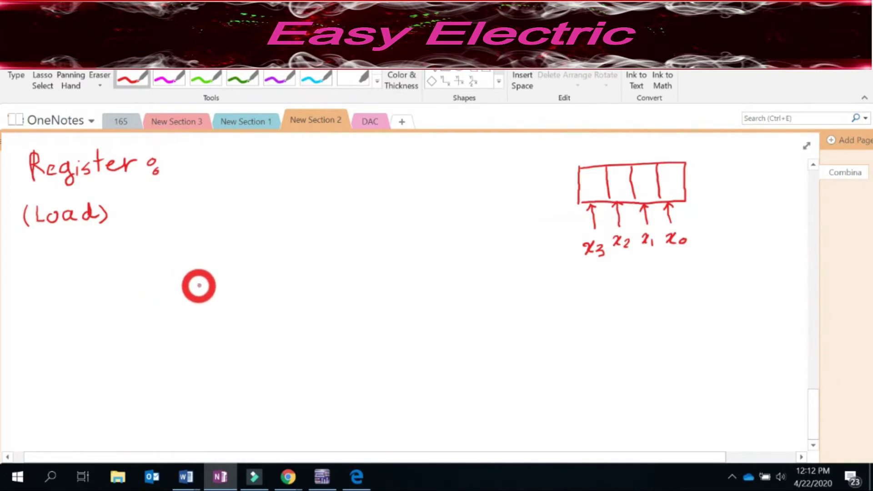
Draw the first two flip-flop boxes side by side below the headings and write D FF inside each
{"action": "left_click_drag", "start_coordinate": [164, 268], "coordinate": [171, 335]}
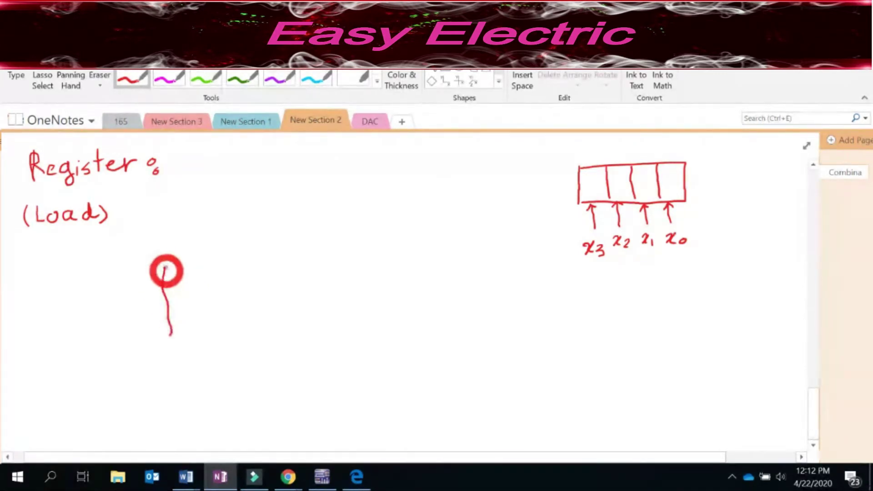
{"action": "mouse_move", "coordinate": [164, 268]}
{"action": "left_mouse_down"}
{"action": "mouse_move", "coordinate": [206, 263]}
{"action": "mouse_move", "coordinate": [216, 306]}
{"action": "mouse_move", "coordinate": [215, 330]}
{"action": "mouse_move", "coordinate": [170, 333]}
{"action": "left_mouse_up"}
{"action": "left_click_drag", "start_coordinate": [181, 285], "coordinate": [189, 310]}
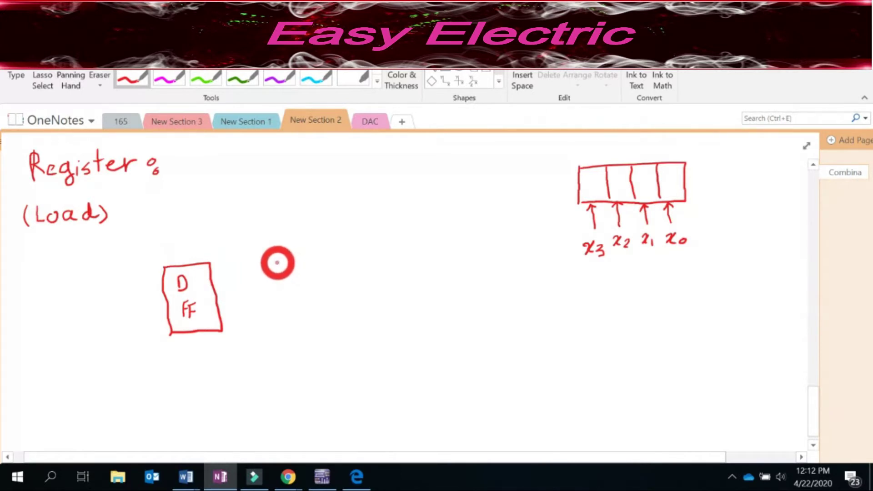
{"action": "left_click_drag", "start_coordinate": [276, 261], "coordinate": [289, 320]}
{"action": "mouse_move", "coordinate": [275, 256]}
{"action": "left_mouse_down"}
{"action": "mouse_move", "coordinate": [313, 255]}
{"action": "mouse_move", "coordinate": [326, 304]}
{"action": "mouse_move", "coordinate": [290, 324]}
{"action": "left_mouse_up"}
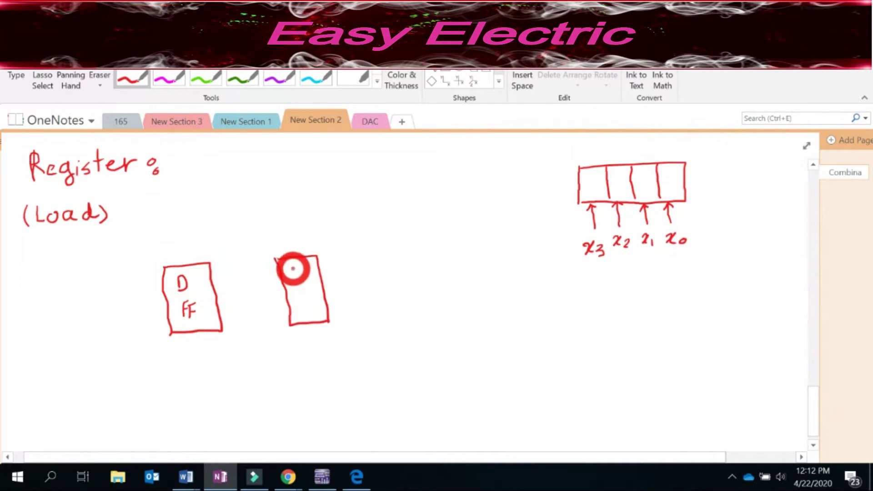
{"action": "mouse_move", "coordinate": [296, 269]}
{"action": "left_mouse_down"}
{"action": "mouse_move", "coordinate": [298, 306]}
{"action": "mouse_move", "coordinate": [311, 304]}
{"action": "left_mouse_up"}
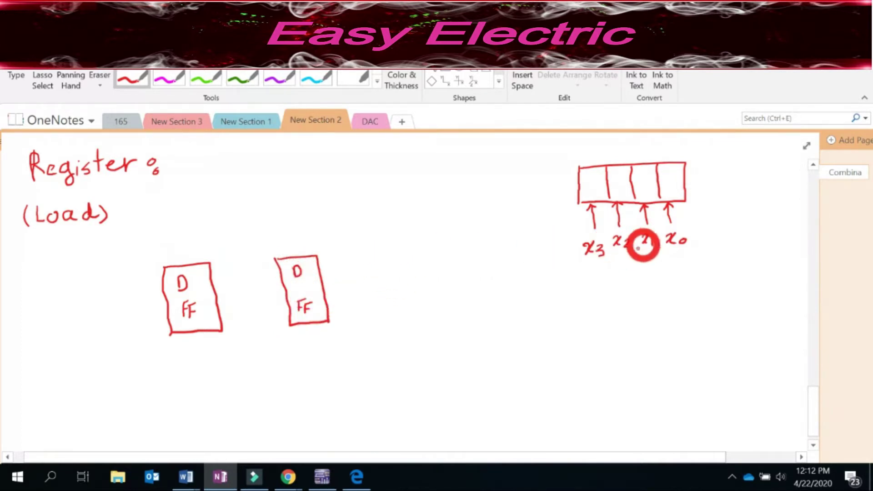
Draw the third and fourth flip-flop boxes to continue the row, writing D FF inside each
{"action": "left_click_drag", "start_coordinate": [376, 253], "coordinate": [379, 316]}
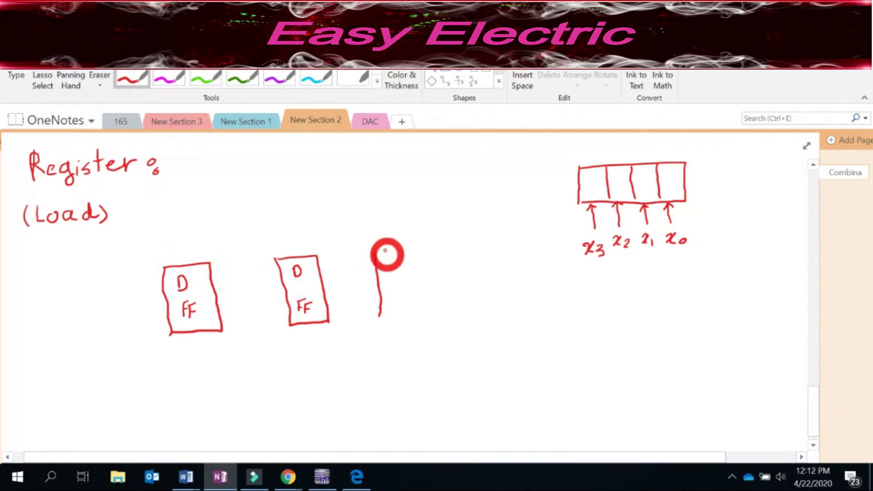
{"action": "mouse_move", "coordinate": [375, 252]}
{"action": "left_mouse_down"}
{"action": "mouse_move", "coordinate": [415, 249]}
{"action": "mouse_move", "coordinate": [417, 306]}
{"action": "mouse_move", "coordinate": [379, 309]}
{"action": "left_mouse_up"}
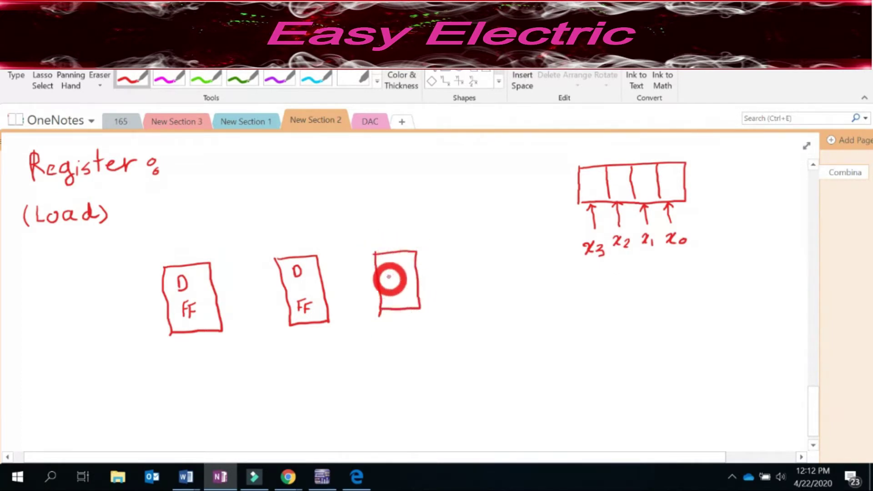
{"action": "left_click_drag", "start_coordinate": [388, 259], "coordinate": [399, 293]}
{"action": "left_click_drag", "start_coordinate": [471, 254], "coordinate": [471, 298]}
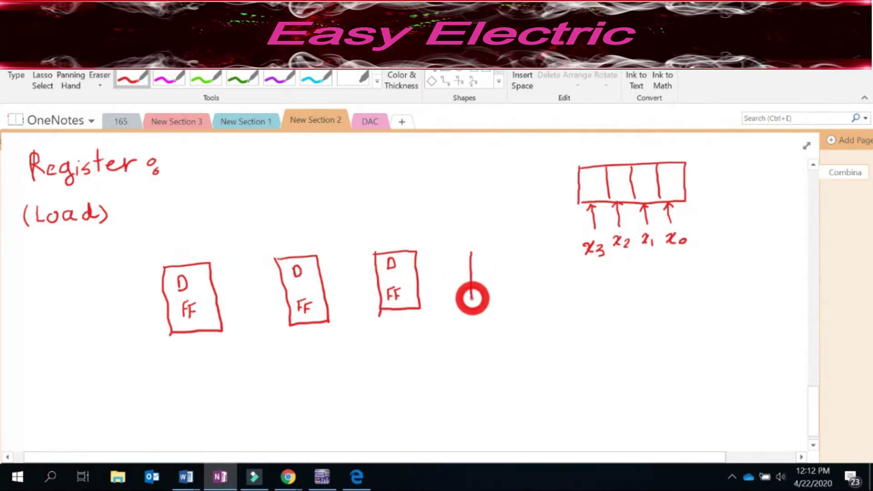
{"action": "mouse_move", "coordinate": [472, 254]}
{"action": "left_mouse_down"}
{"action": "mouse_move", "coordinate": [505, 252]}
{"action": "mouse_move", "coordinate": [504, 306]}
{"action": "mouse_move", "coordinate": [476, 306]}
{"action": "left_mouse_up"}
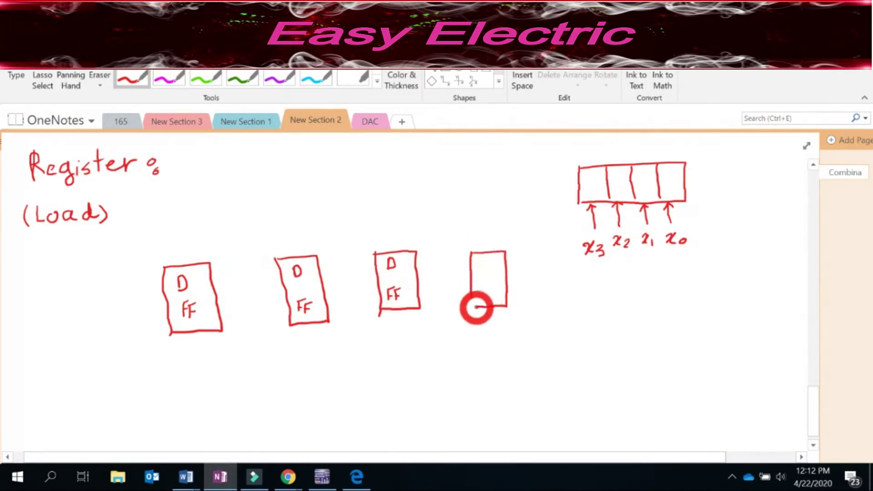
{"action": "left_click_drag", "start_coordinate": [485, 258], "coordinate": [488, 291]}
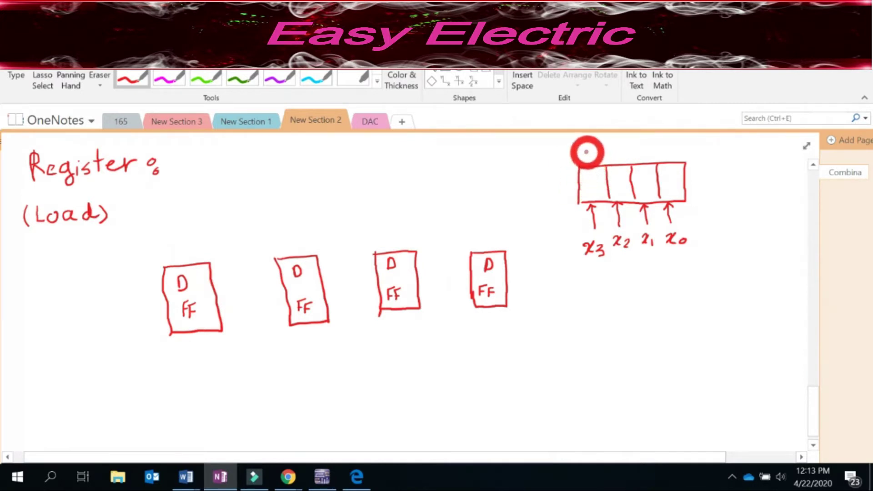
Label the register cells y3, y2, y1 and y0 above, and draw an upward output arrow from the first flip-flop
{"action": "mouse_move", "coordinate": [593, 157]}
{"action": "left_mouse_down"}
{"action": "mouse_move", "coordinate": [676, 152]}
{"action": "mouse_move", "coordinate": [664, 150]}
{"action": "left_mouse_up"}
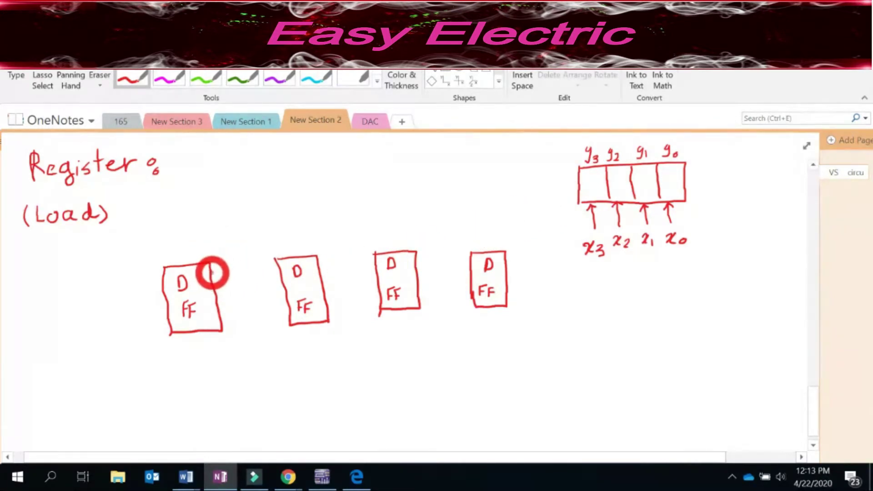
{"action": "mouse_move", "coordinate": [209, 273]}
{"action": "left_mouse_down"}
{"action": "mouse_move", "coordinate": [222, 255]}
{"action": "mouse_move", "coordinate": [217, 216]}
{"action": "left_mouse_up"}
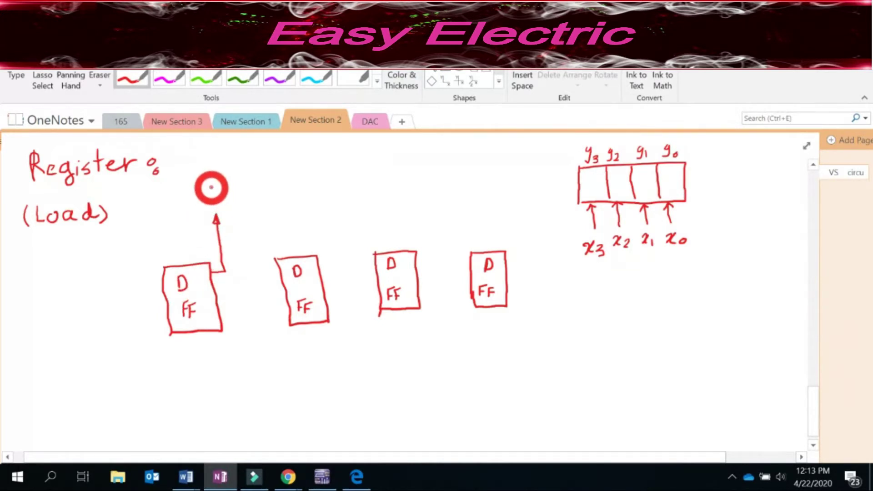
{"action": "key", "text": "alt+d"}
{"action": "key", "text": "l"}
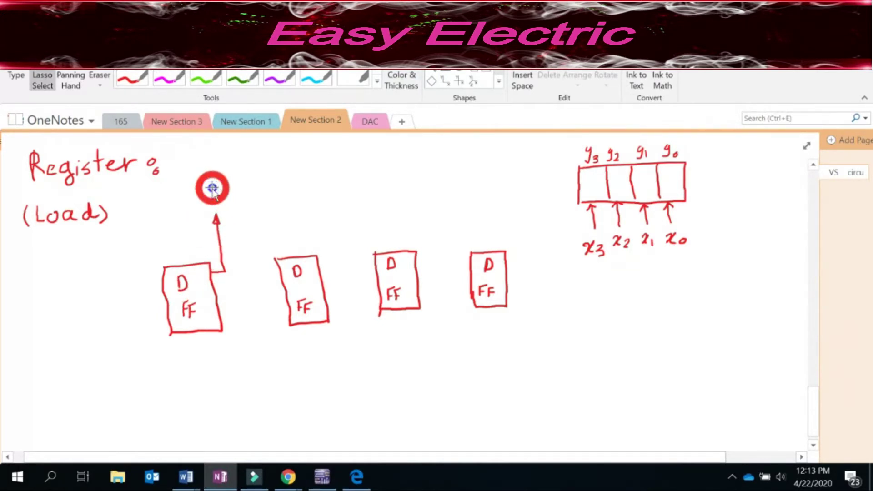
{"action": "key", "text": "alt+d"}
{"action": "key", "text": "p"}
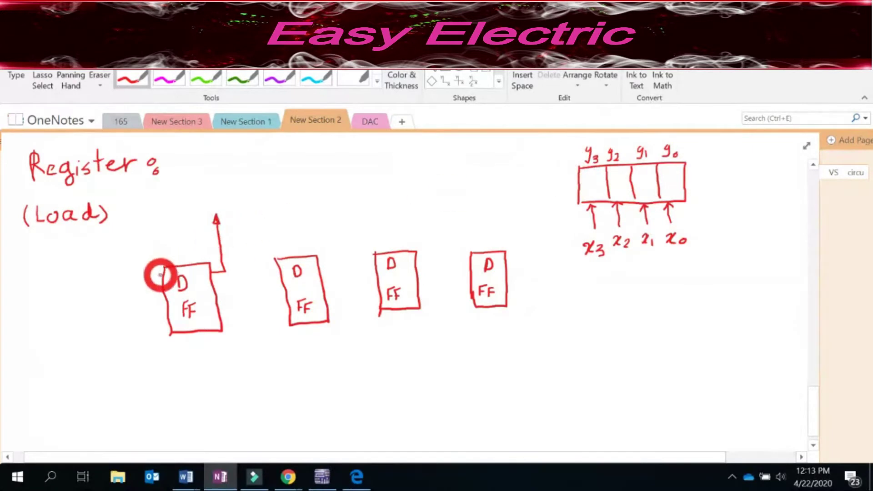
{"action": "left_click_drag", "start_coordinate": [161, 274], "coordinate": [128, 277]}
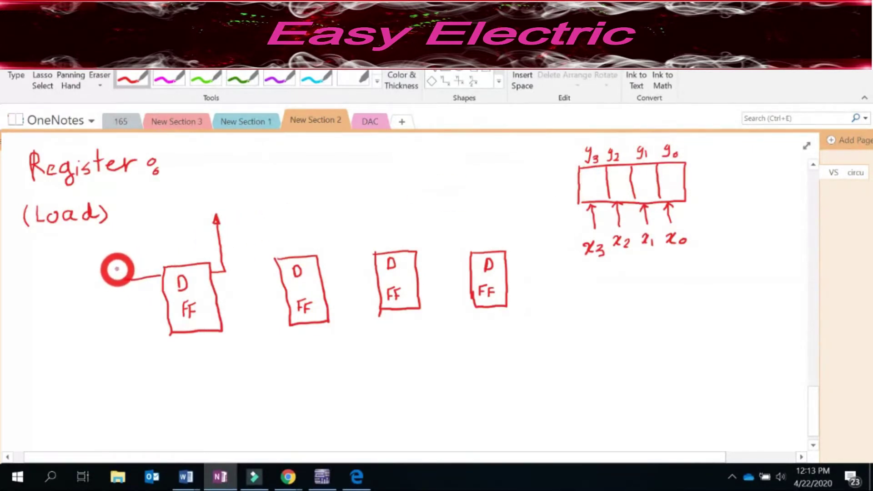
{"action": "left_click_drag", "start_coordinate": [125, 265], "coordinate": [132, 269]}
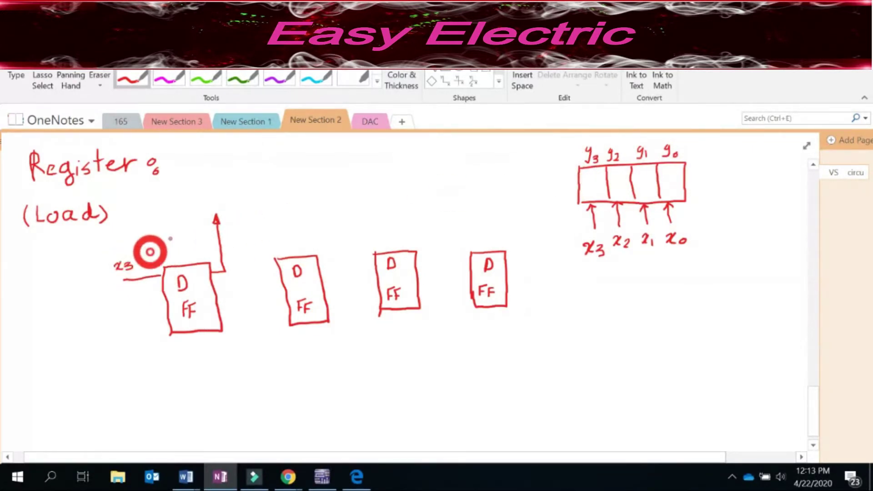
{"action": "left_click_drag", "start_coordinate": [210, 193], "coordinate": [203, 205]}
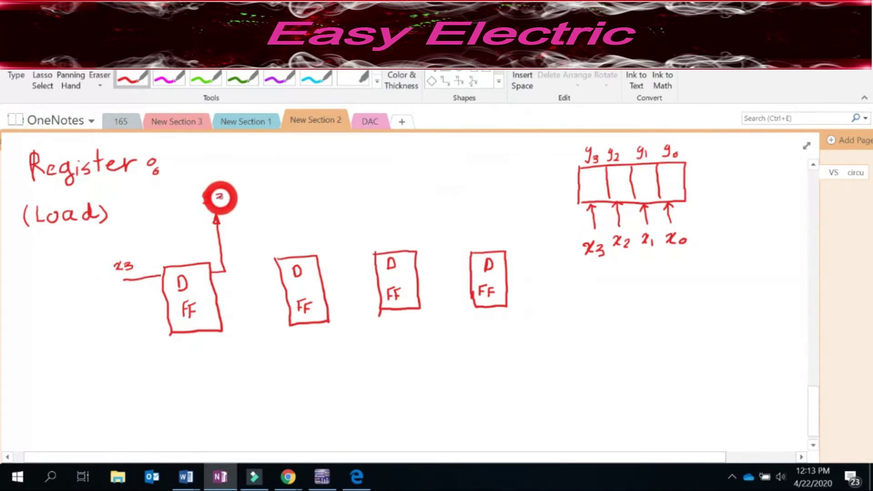
{"action": "mouse_move", "coordinate": [259, 269]}
{"action": "left_mouse_down"}
{"action": "mouse_move", "coordinate": [279, 268]}
{"action": "mouse_move", "coordinate": [255, 251]}
{"action": "left_mouse_up"}
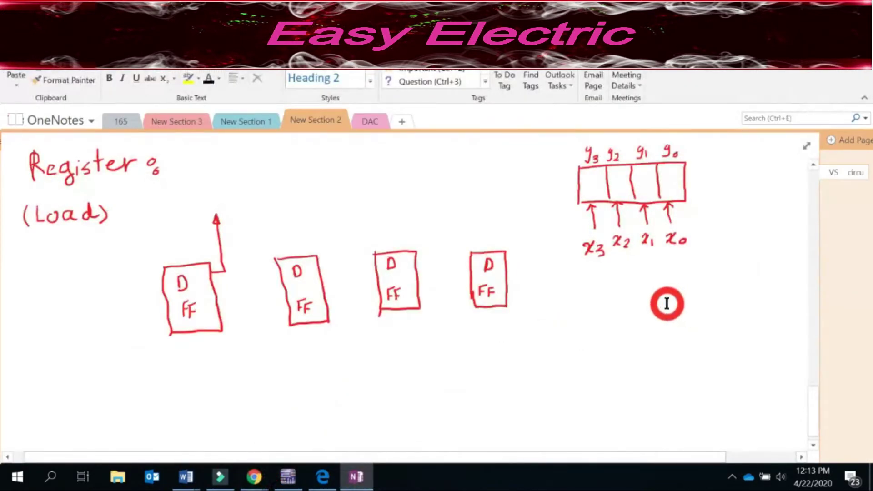
Draw an input arrow labelled x3 into the first flip-flop and label its output arrow y3 with the red pen
{"action": "left_click", "coordinate": [666, 304]}
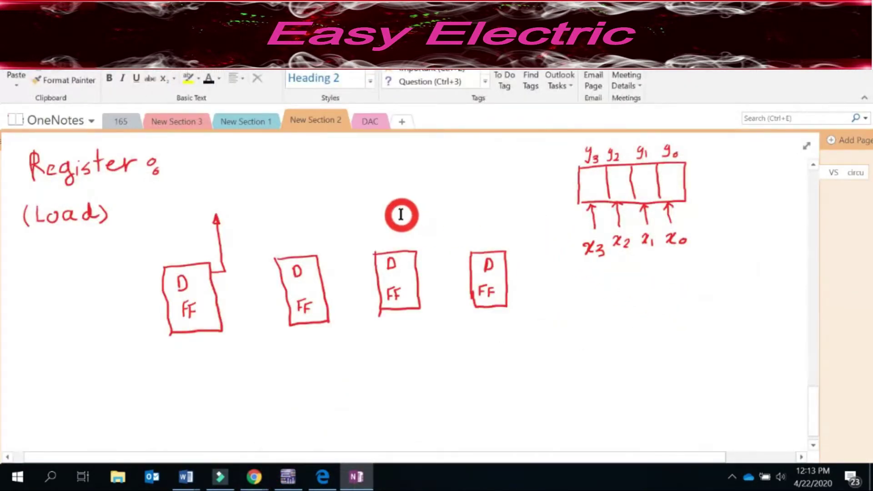
{"action": "key", "text": "alt+d"}
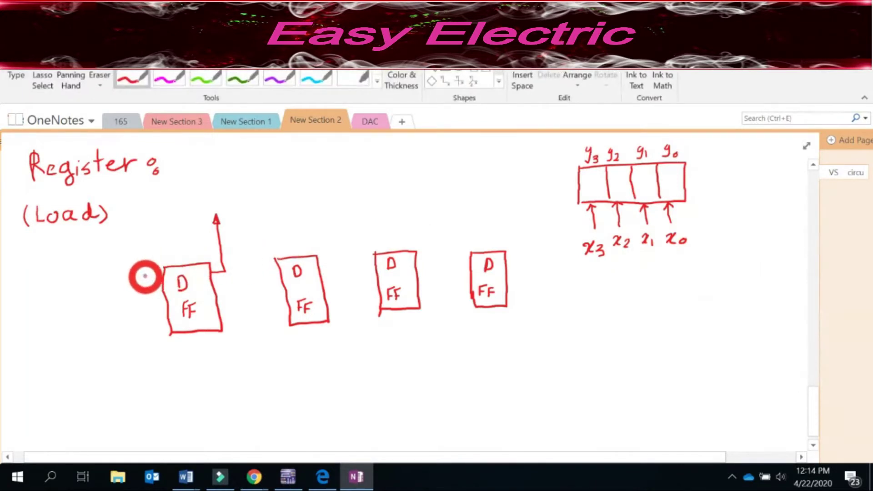
{"action": "mouse_move", "coordinate": [144, 273]}
{"action": "left_mouse_down"}
{"action": "mouse_move", "coordinate": [161, 272]}
{"action": "mouse_move", "coordinate": [129, 268]}
{"action": "left_mouse_up"}
{"action": "left_click_drag", "start_coordinate": [139, 260], "coordinate": [146, 267]}
{"action": "mouse_move", "coordinate": [216, 200]}
{"action": "left_mouse_down"}
{"action": "mouse_move", "coordinate": [214, 209]}
{"action": "mouse_move", "coordinate": [227, 200]}
{"action": "left_mouse_up"}
Draw the second flip-flop's input arrow labelled x2 and its upward output arrow labelled y2
{"action": "mouse_move", "coordinate": [258, 276]}
{"action": "left_mouse_down"}
{"action": "mouse_move", "coordinate": [281, 276]}
{"action": "mouse_move", "coordinate": [266, 269]}
{"action": "left_mouse_up"}
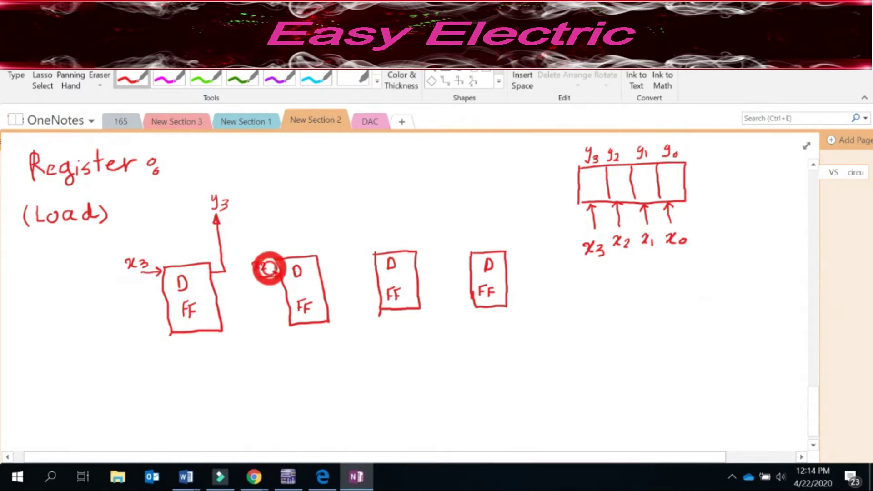
{"action": "mouse_move", "coordinate": [318, 264]}
{"action": "left_mouse_down"}
{"action": "mouse_move", "coordinate": [331, 237]}
{"action": "mouse_move", "coordinate": [326, 214]}
{"action": "left_mouse_up"}
{"action": "left_click_drag", "start_coordinate": [321, 179], "coordinate": [331, 187]}
{"action": "left_click_drag", "start_coordinate": [321, 218], "coordinate": [341, 217]}
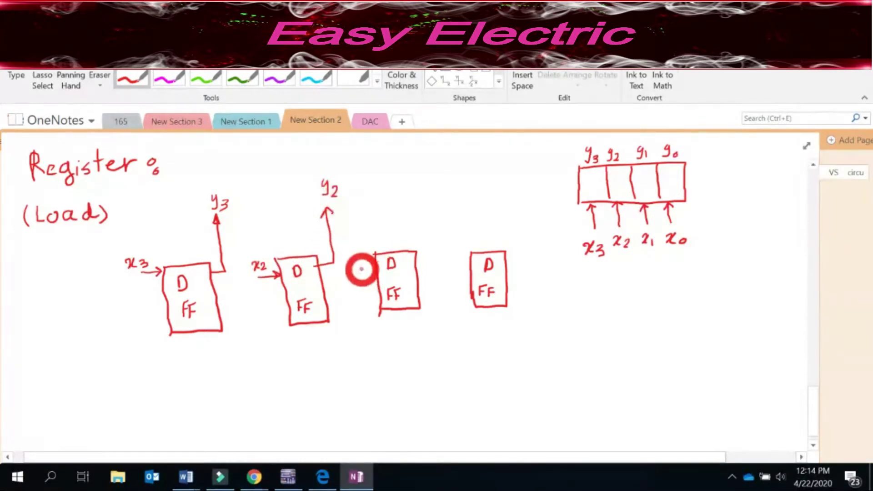
Draw input arrows x1 and x0 and upward output arrows y1 and y0 on the third and fourth flip-flops
{"action": "mouse_move", "coordinate": [353, 276]}
{"action": "left_mouse_down"}
{"action": "mouse_move", "coordinate": [366, 284]}
{"action": "mouse_move", "coordinate": [374, 266]}
{"action": "left_mouse_up"}
{"action": "mouse_move", "coordinate": [432, 260]}
{"action": "left_mouse_down"}
{"action": "mouse_move", "coordinate": [423, 195]}
{"action": "mouse_move", "coordinate": [437, 200]}
{"action": "left_mouse_up"}
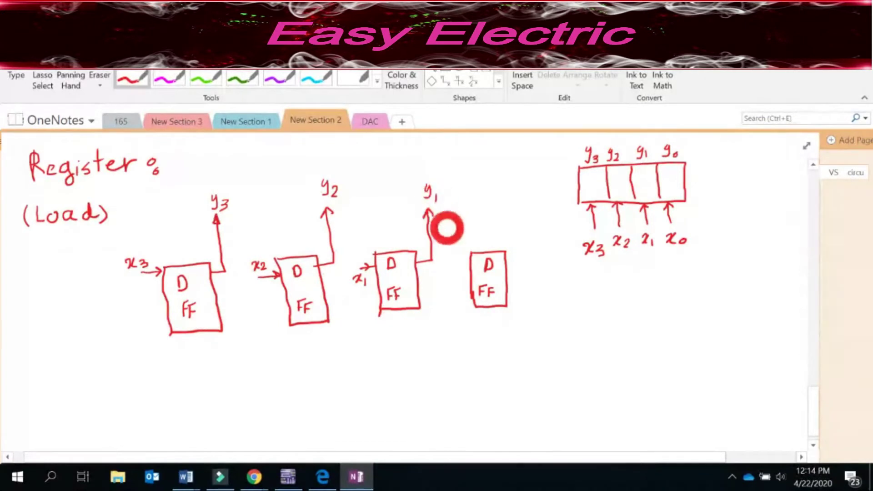
{"action": "left_click_drag", "start_coordinate": [451, 262], "coordinate": [465, 264]}
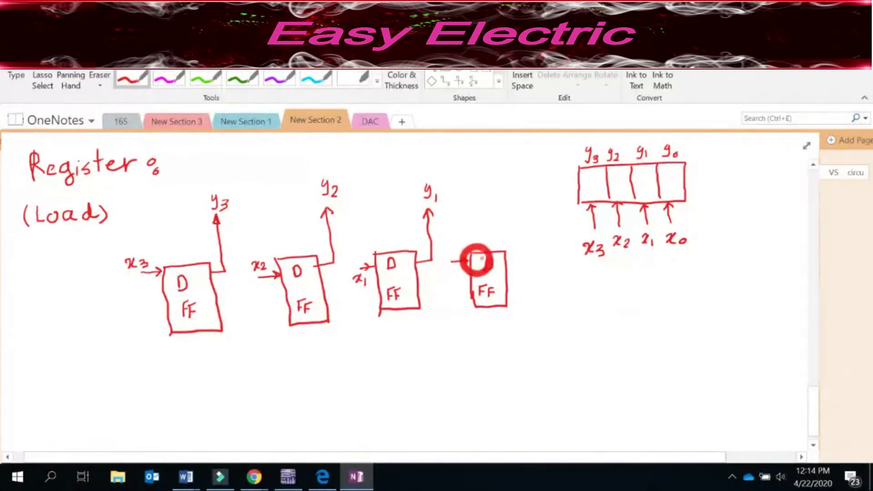
{"action": "mouse_move", "coordinate": [454, 234]}
{"action": "left_mouse_down"}
{"action": "mouse_move", "coordinate": [453, 242]}
{"action": "mouse_move", "coordinate": [465, 237]}
{"action": "left_mouse_up"}
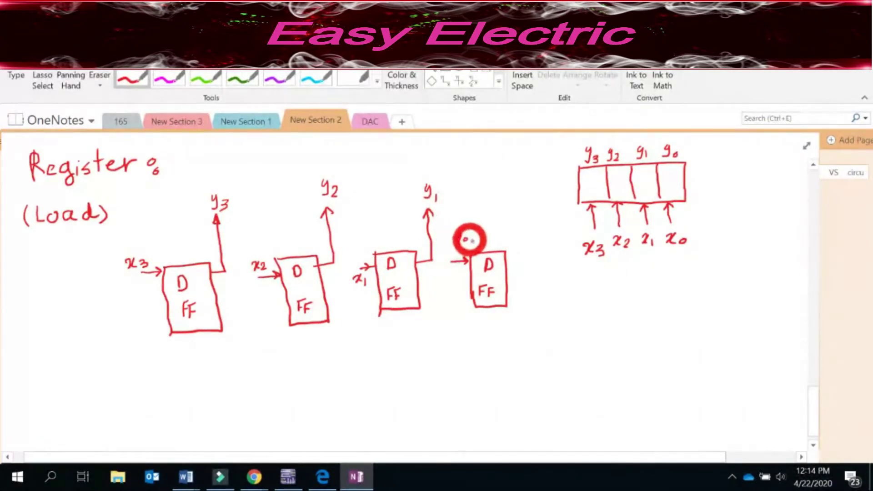
{"action": "mouse_move", "coordinate": [507, 263]}
{"action": "left_mouse_down"}
{"action": "mouse_move", "coordinate": [520, 253]}
{"action": "mouse_move", "coordinate": [511, 207]}
{"action": "mouse_move", "coordinate": [519, 210]}
{"action": "left_mouse_up"}
{"action": "mouse_move", "coordinate": [507, 178]}
{"action": "left_mouse_down"}
{"action": "mouse_move", "coordinate": [514, 191]}
{"action": "mouse_move", "coordinate": [523, 185]}
{"action": "left_mouse_up"}
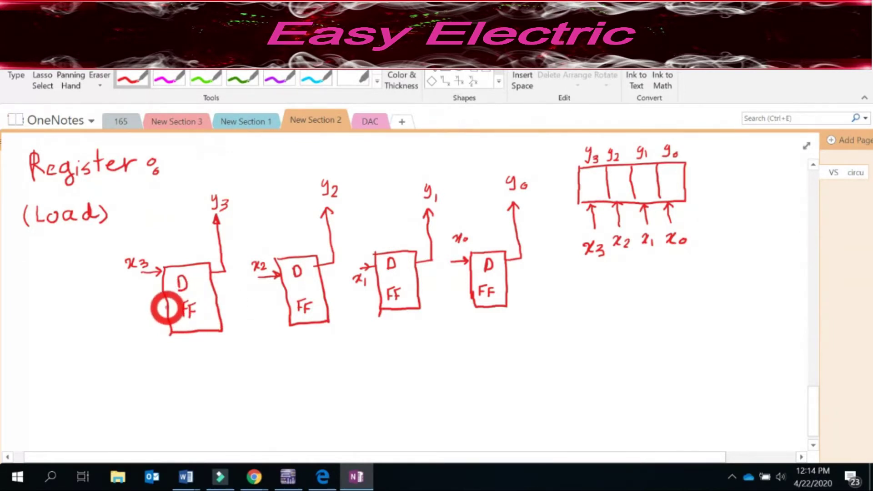
Draw a triangular clock-input symbol on the inner left edge of each of the four flip-flops
{"action": "left_click_drag", "start_coordinate": [173, 309], "coordinate": [166, 312]}
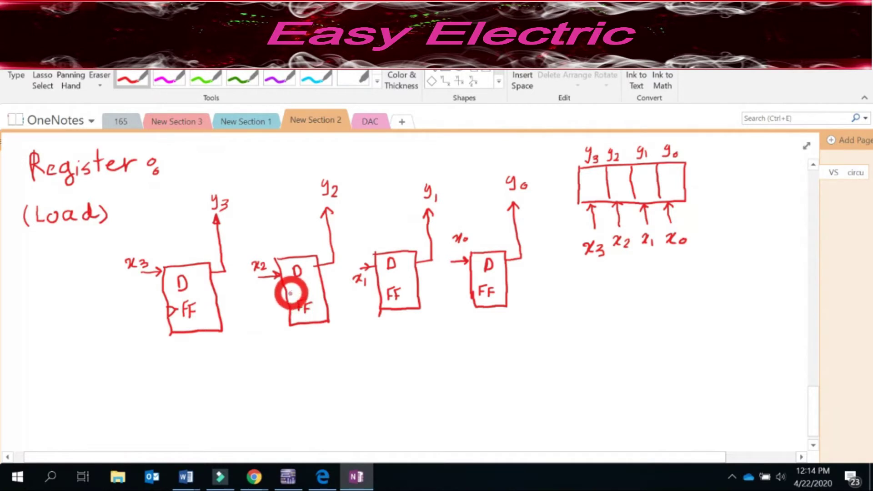
{"action": "mouse_move", "coordinate": [286, 293]}
{"action": "left_mouse_down"}
{"action": "mouse_move", "coordinate": [295, 296]}
{"action": "mouse_move", "coordinate": [290, 300]}
{"action": "left_mouse_up"}
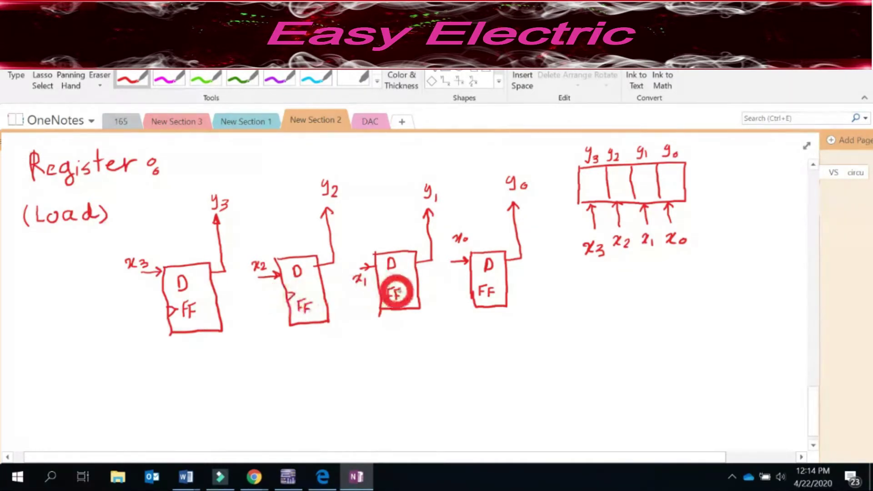
{"action": "left_click_drag", "start_coordinate": [376, 277], "coordinate": [392, 287]}
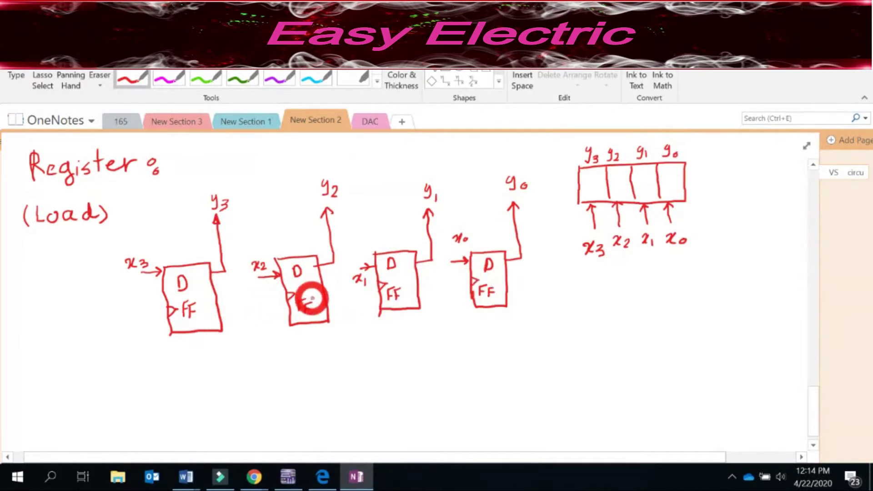
Draw a common clock line beneath the flip-flops and connect it to all four clock inputs
{"action": "mouse_move", "coordinate": [162, 308]}
{"action": "left_mouse_down"}
{"action": "mouse_move", "coordinate": [169, 309]}
{"action": "mouse_move", "coordinate": [148, 312]}
{"action": "mouse_move", "coordinate": [144, 362]}
{"action": "mouse_move", "coordinate": [88, 370]}
{"action": "left_mouse_up"}
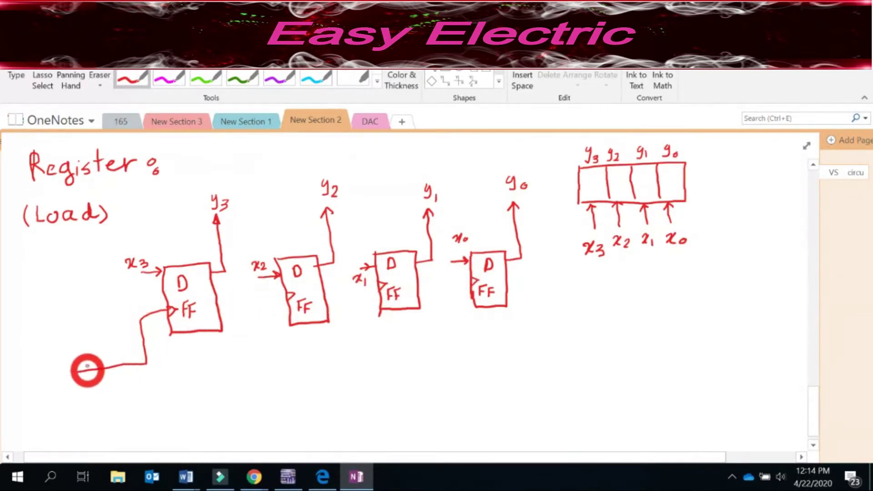
{"action": "mouse_move", "coordinate": [287, 296]}
{"action": "left_mouse_down"}
{"action": "mouse_move", "coordinate": [268, 305]}
{"action": "mouse_move", "coordinate": [268, 351]}
{"action": "mouse_move", "coordinate": [144, 362]}
{"action": "left_mouse_up"}
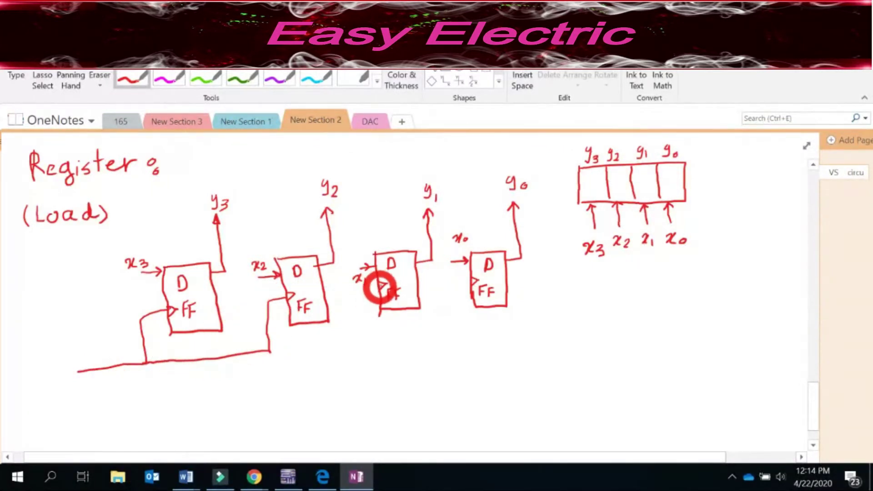
{"action": "mouse_move", "coordinate": [380, 287]}
{"action": "left_mouse_down"}
{"action": "mouse_move", "coordinate": [362, 306]}
{"action": "mouse_move", "coordinate": [353, 343]}
{"action": "mouse_move", "coordinate": [269, 351]}
{"action": "left_mouse_up"}
{"action": "mouse_move", "coordinate": [471, 282]}
{"action": "left_mouse_down"}
{"action": "mouse_move", "coordinate": [449, 333]}
{"action": "mouse_move", "coordinate": [359, 338]}
{"action": "left_mouse_up"}
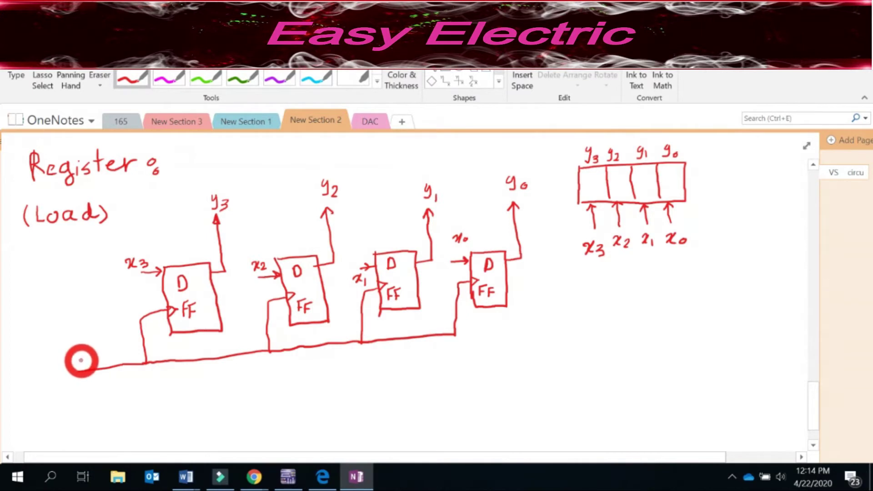
Label the common clock line CP and draw a purple four-pulse square wave beneath it
{"action": "left_click_drag", "start_coordinate": [89, 359], "coordinate": [72, 374]}
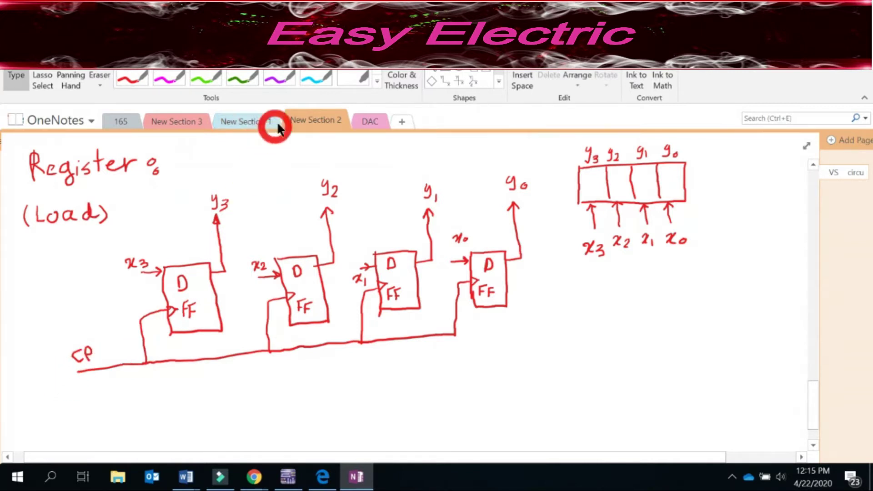
{"action": "left_click", "coordinate": [279, 79]}
{"action": "left_click", "coordinate": [52, 209]}
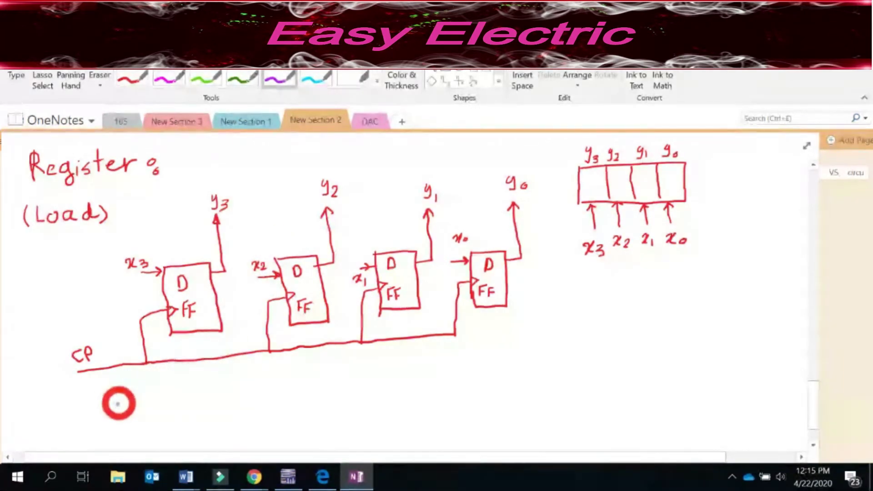
{"action": "mouse_move", "coordinate": [113, 409]}
{"action": "left_mouse_down"}
{"action": "mouse_move", "coordinate": [117, 386]}
{"action": "mouse_move", "coordinate": [146, 386]}
{"action": "mouse_move", "coordinate": [151, 398]}
{"action": "mouse_move", "coordinate": [184, 403]}
{"action": "mouse_move", "coordinate": [183, 383]}
{"action": "mouse_move", "coordinate": [216, 377]}
{"action": "mouse_move", "coordinate": [221, 394]}
{"action": "mouse_move", "coordinate": [250, 397]}
{"action": "mouse_move", "coordinate": [258, 372]}
{"action": "mouse_move", "coordinate": [292, 367]}
{"action": "mouse_move", "coordinate": [298, 389]}
{"action": "mouse_move", "coordinate": [334, 390]}
{"action": "mouse_move", "coordinate": [336, 364]}
{"action": "mouse_move", "coordinate": [371, 361]}
{"action": "mouse_move", "coordinate": [377, 383]}
{"action": "mouse_move", "coordinate": [403, 385]}
{"action": "left_mouse_up"}
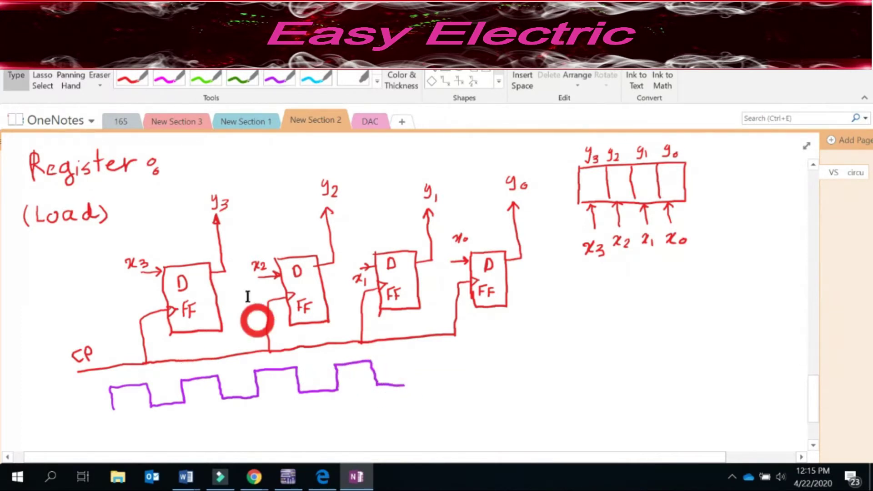
Mark each of the four rising edges of the clock waveform with a small black upward arrowhead
{"action": "left_click", "coordinate": [194, 82]}
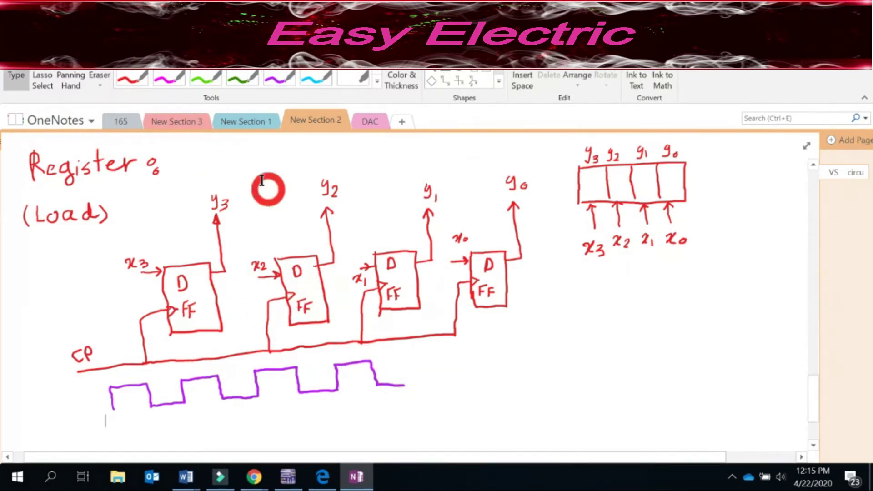
{"action": "left_click", "coordinate": [195, 75]}
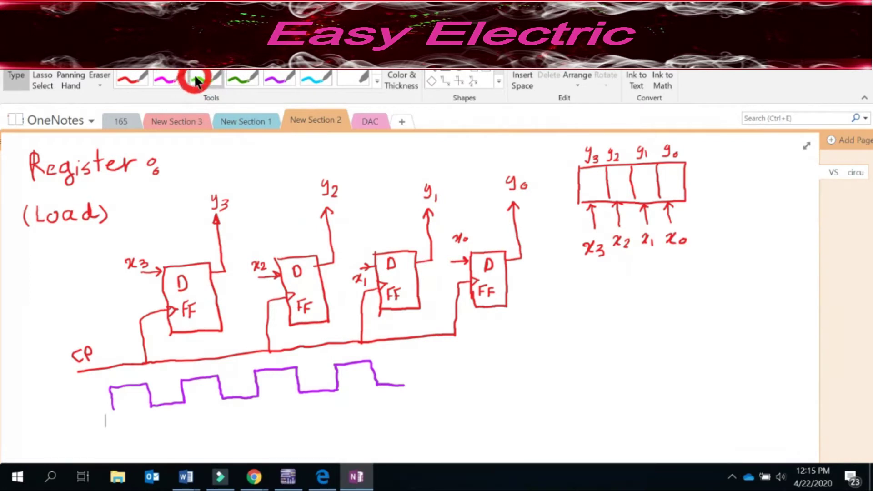
{"action": "left_click", "coordinate": [175, 75]}
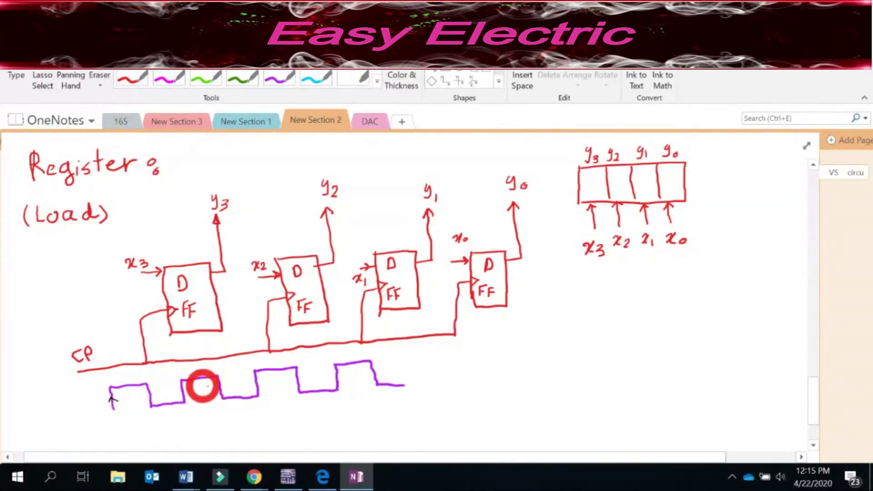
{"action": "left_click", "coordinate": [183, 389]}
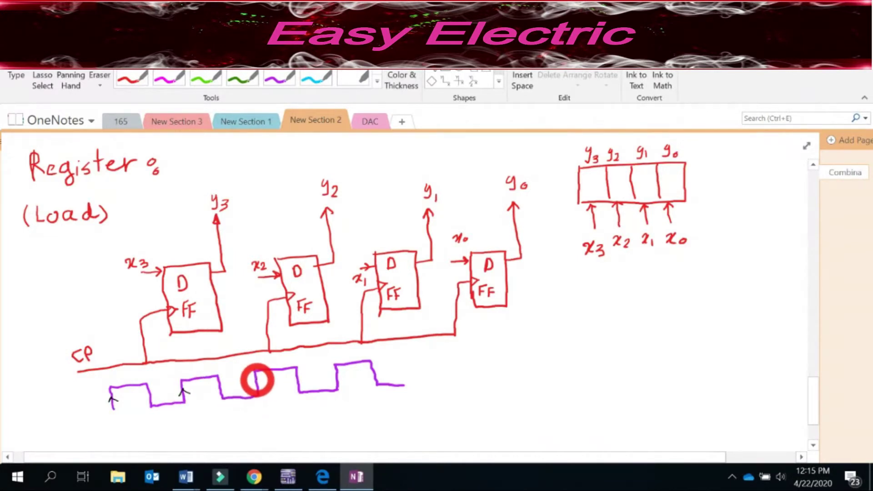
{"action": "left_click_drag", "start_coordinate": [254, 385], "coordinate": [263, 385]}
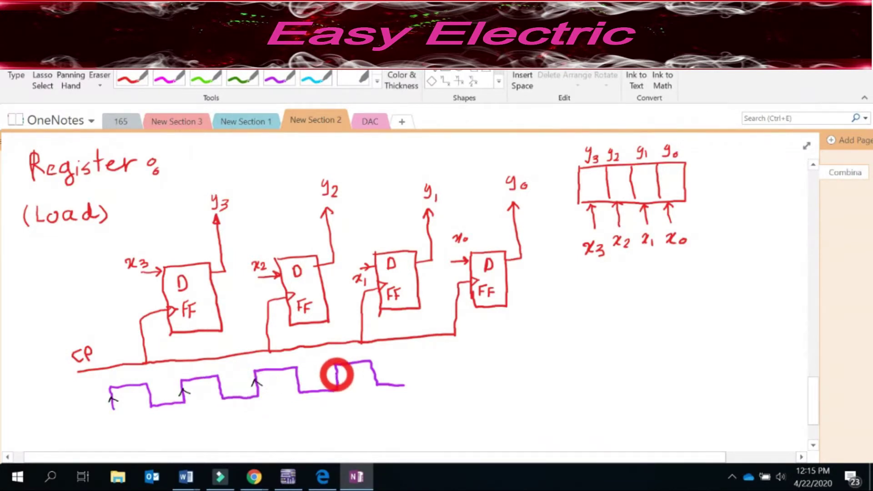
{"action": "left_click_drag", "start_coordinate": [335, 373], "coordinate": [340, 379]}
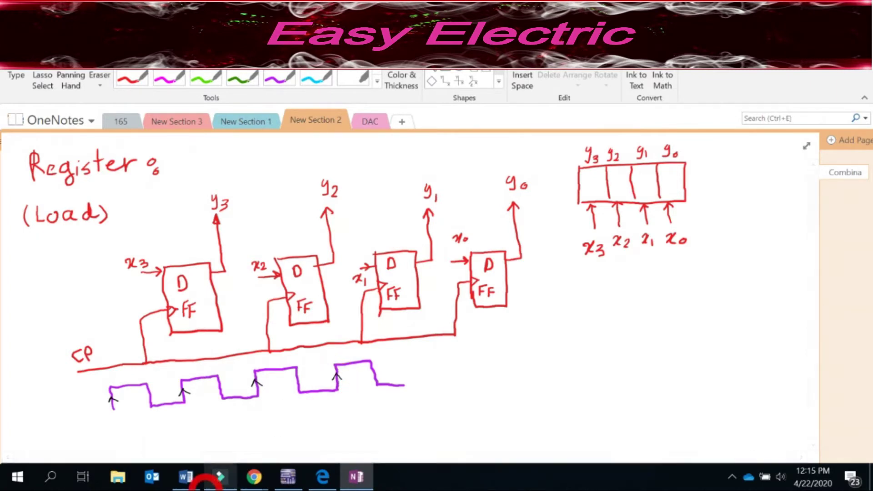
Draw a black truth-table frame below the register block and head its columns CP, Dn, Qn and Qn'
{"action": "mouse_move", "coordinate": [220, 477]}
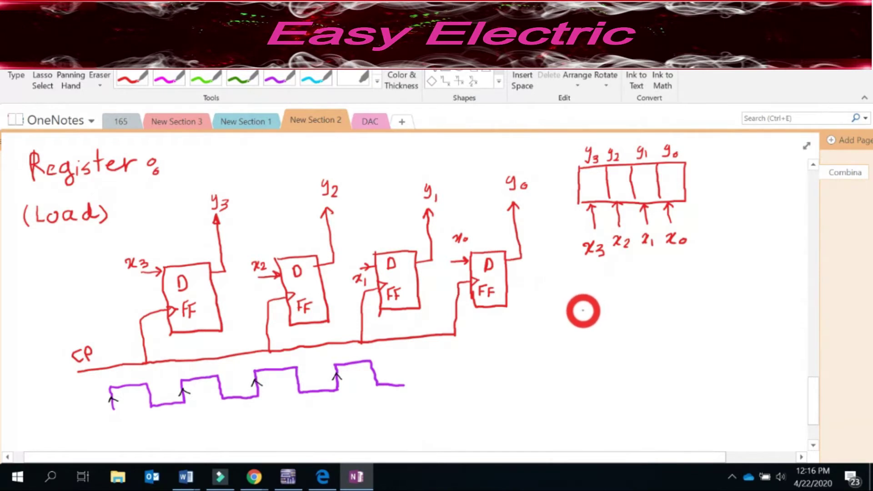
{"action": "left_click_drag", "start_coordinate": [579, 311], "coordinate": [679, 308]}
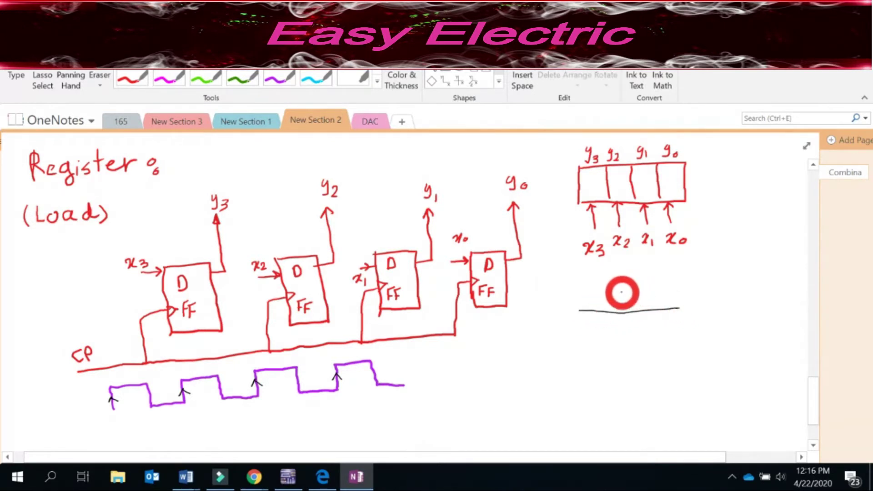
{"action": "left_click_drag", "start_coordinate": [622, 295], "coordinate": [625, 364]}
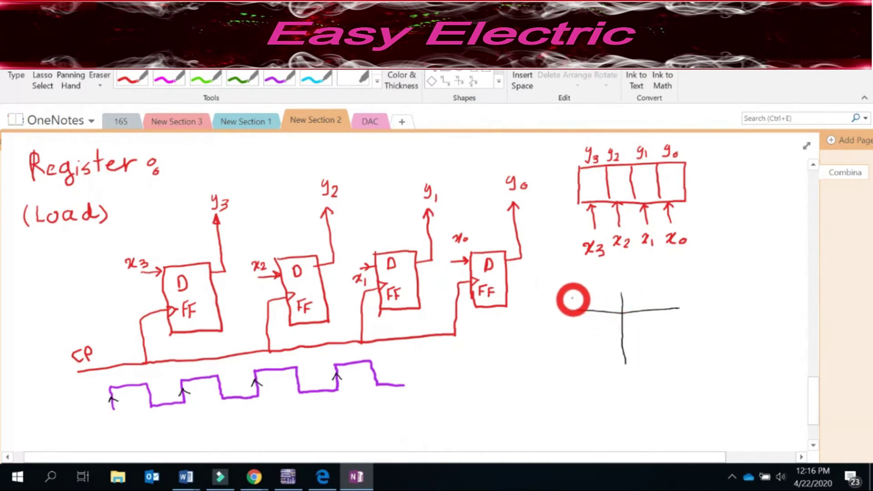
{"action": "left_click_drag", "start_coordinate": [570, 293], "coordinate": [582, 299]}
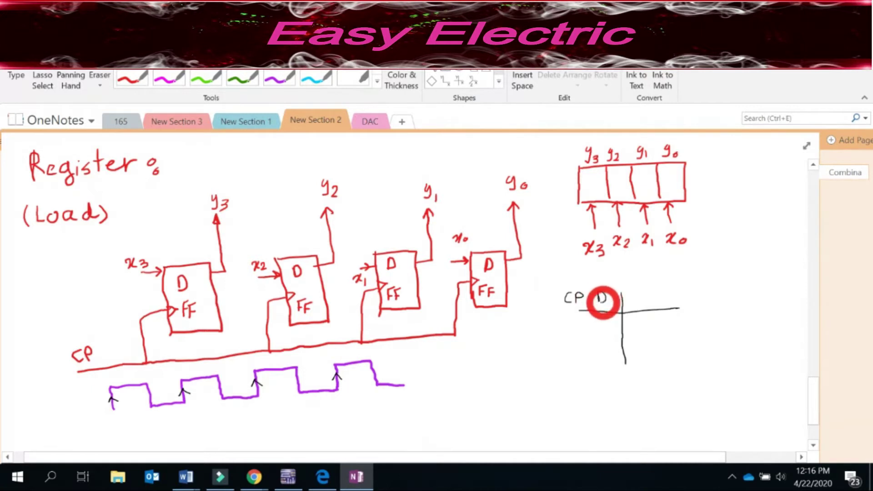
{"action": "mouse_move", "coordinate": [633, 289]}
{"action": "left_mouse_down"}
{"action": "mouse_move", "coordinate": [636, 302]}
{"action": "mouse_move", "coordinate": [608, 290]}
{"action": "mouse_move", "coordinate": [654, 303]}
{"action": "mouse_move", "coordinate": [681, 300]}
{"action": "mouse_move", "coordinate": [681, 285]}
{"action": "left_mouse_up"}
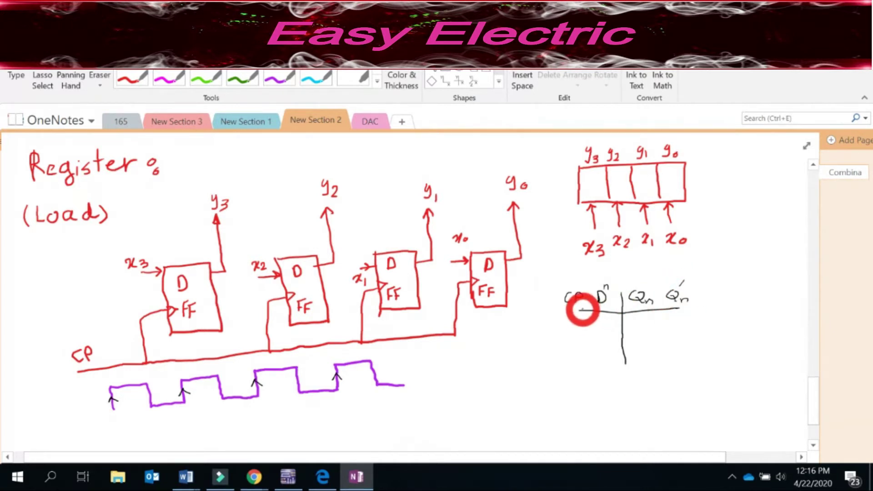
{"action": "left_click_drag", "start_coordinate": [581, 312], "coordinate": [542, 316]}
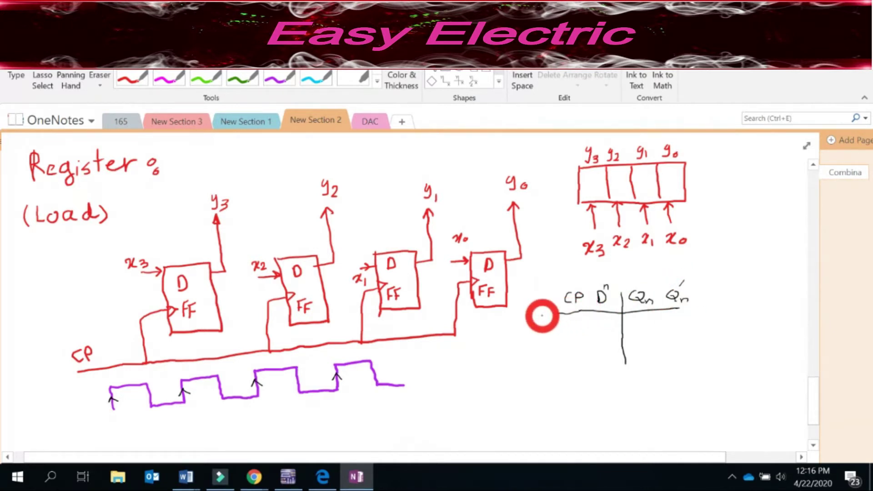
Fill the truth table's CP column in green with one downward arrow followed by two upward arrows
{"action": "scroll", "coordinate": [542, 315], "scroll_direction": "up", "scroll_amount": 5}
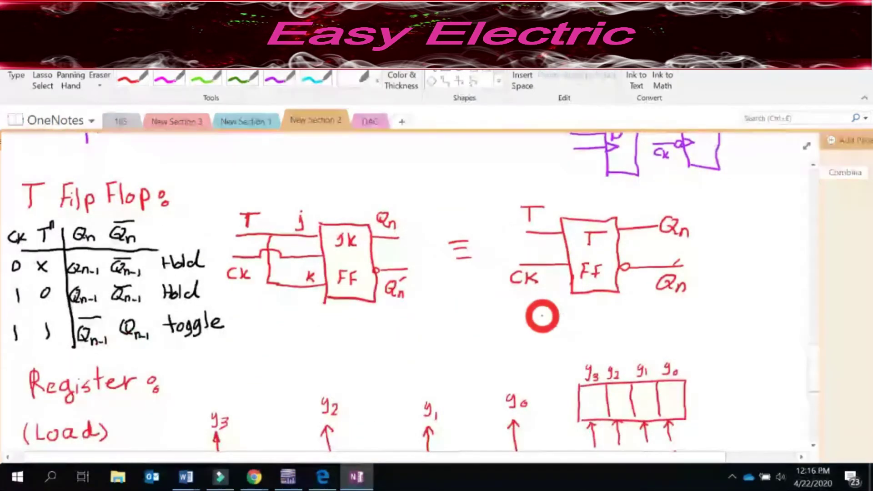
{"action": "scroll", "coordinate": [542, 316], "scroll_direction": "up", "scroll_amount": 5}
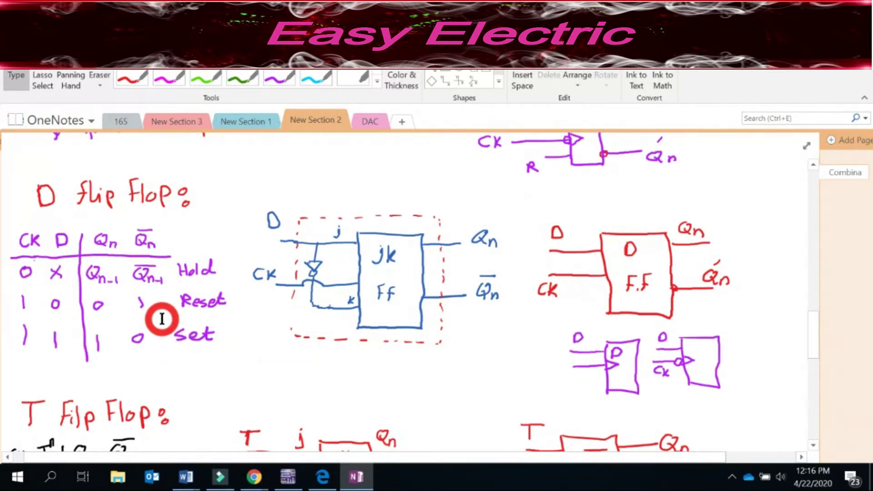
{"action": "scroll", "coordinate": [161, 319], "scroll_direction": "down", "scroll_amount": 10}
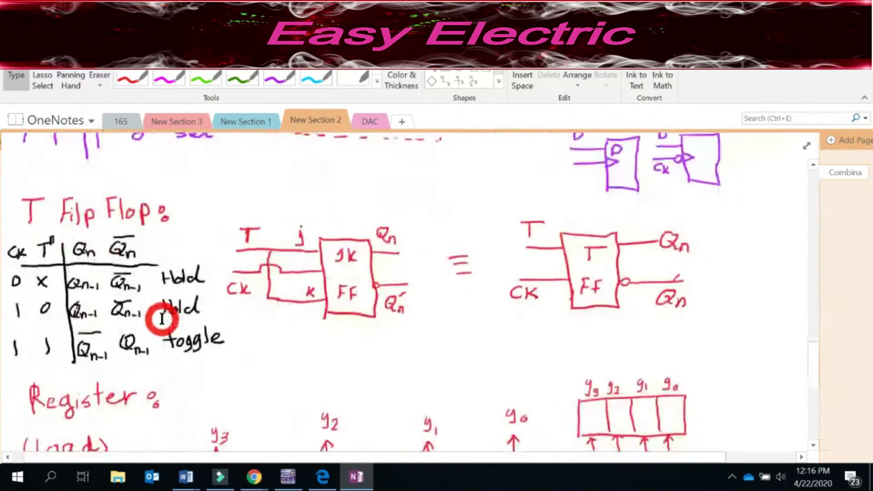
{"action": "scroll", "coordinate": [162, 318], "scroll_direction": "down", "scroll_amount": 3}
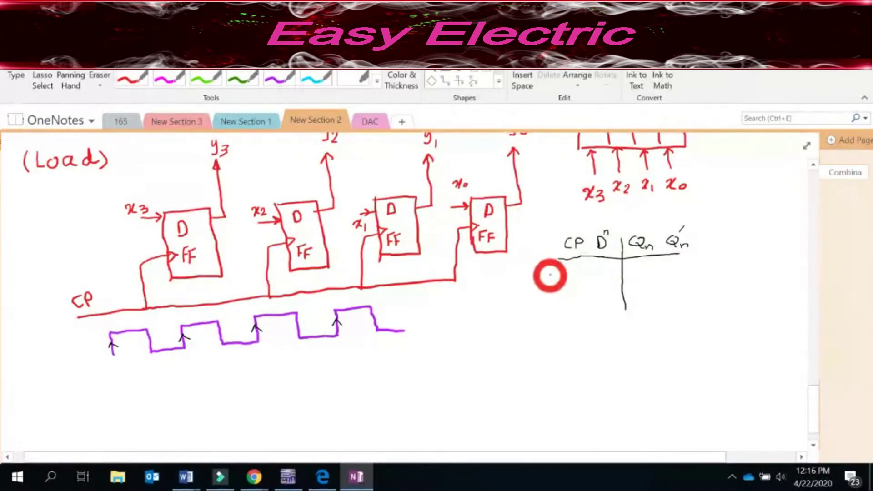
{"action": "left_click", "coordinate": [200, 77]}
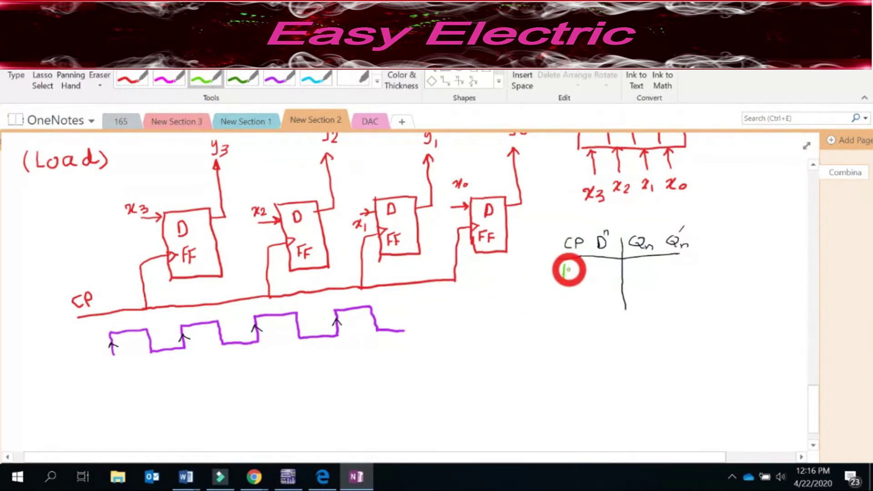
{"action": "mouse_move", "coordinate": [564, 272]}
{"action": "left_mouse_down"}
{"action": "mouse_move", "coordinate": [563, 331]}
{"action": "mouse_move", "coordinate": [567, 323]}
{"action": "left_mouse_up"}
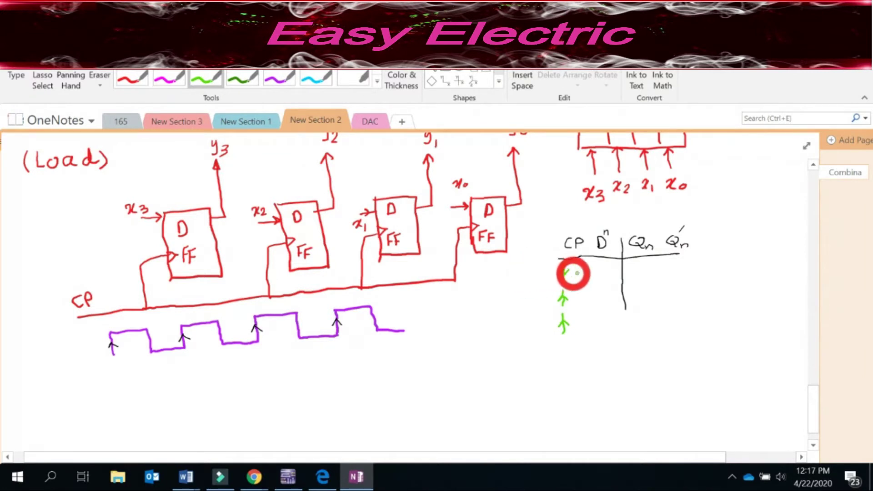
Complete the falling-edge row with X for D, outputs Qn-1 and Q'n-1, and the note "hold"
{"action": "left_click_drag", "start_coordinate": [590, 264], "coordinate": [599, 275]}
{"action": "left_click_drag", "start_coordinate": [599, 264], "coordinate": [589, 275]}
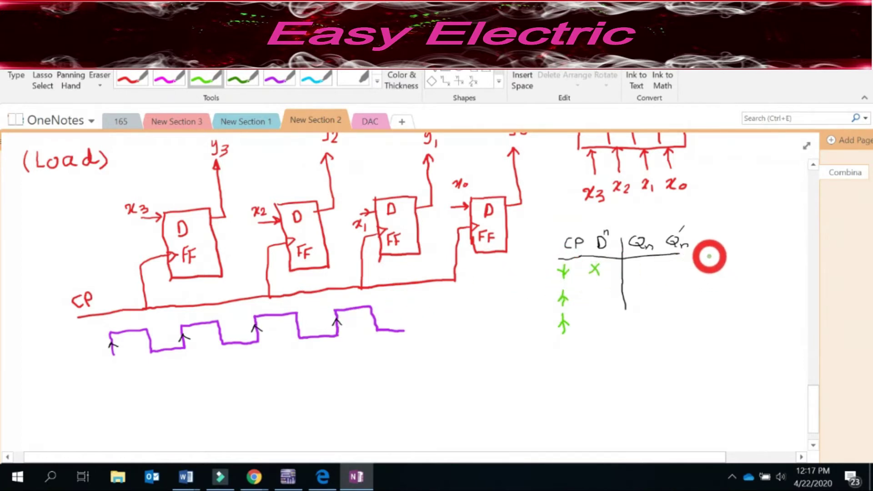
{"action": "mouse_move", "coordinate": [707, 253]}
{"action": "left_mouse_down"}
{"action": "mouse_move", "coordinate": [708, 265]}
{"action": "mouse_move", "coordinate": [725, 255]}
{"action": "mouse_move", "coordinate": [746, 266]}
{"action": "left_mouse_up"}
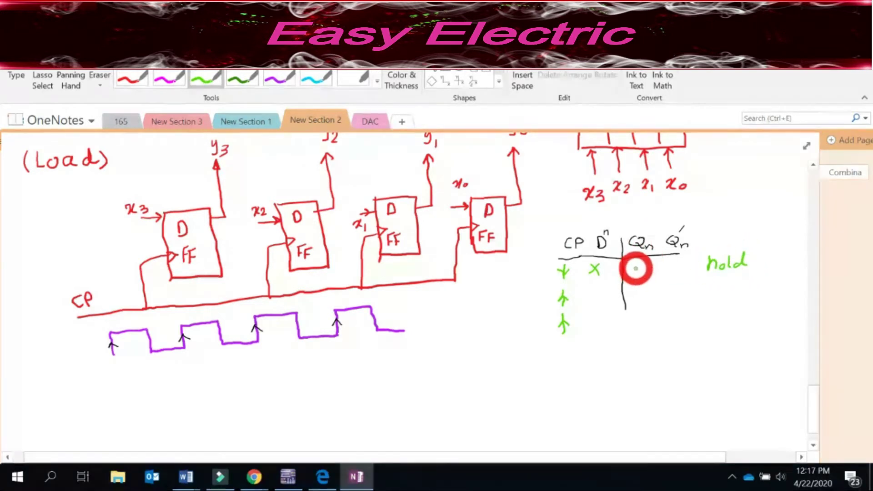
{"action": "mouse_move", "coordinate": [637, 268]}
{"action": "left_mouse_down"}
{"action": "mouse_move", "coordinate": [664, 276]}
{"action": "mouse_move", "coordinate": [683, 264]}
{"action": "mouse_move", "coordinate": [696, 273]}
{"action": "left_mouse_up"}
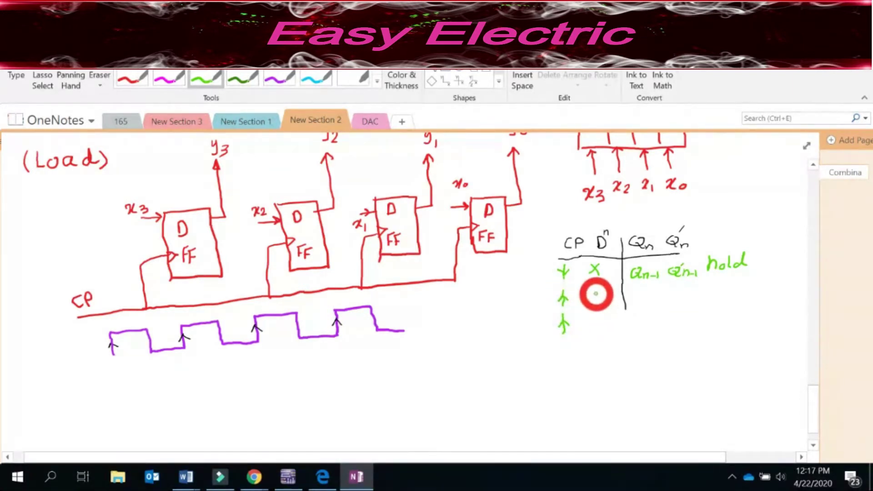
Complete the rising-edge rows with D 0, outputs 0 and 1, "Reset", and D 1, outputs 1 and 0, "Set", extending the divider
{"action": "mouse_move", "coordinate": [597, 294]}
{"action": "left_mouse_down"}
{"action": "mouse_move", "coordinate": [587, 302]}
{"action": "mouse_move", "coordinate": [597, 295]}
{"action": "mouse_move", "coordinate": [590, 337]}
{"action": "left_mouse_up"}
{"action": "left_click_drag", "start_coordinate": [625, 309], "coordinate": [628, 339]}
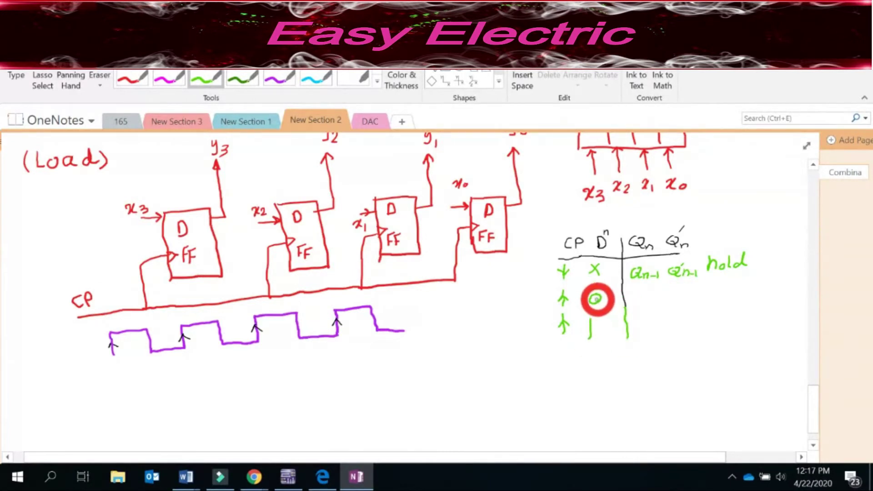
{"action": "mouse_move", "coordinate": [645, 294]}
{"action": "left_mouse_down"}
{"action": "mouse_move", "coordinate": [637, 292]}
{"action": "mouse_move", "coordinate": [683, 301]}
{"action": "mouse_move", "coordinate": [641, 331]}
{"action": "mouse_move", "coordinate": [682, 322]}
{"action": "left_mouse_up"}
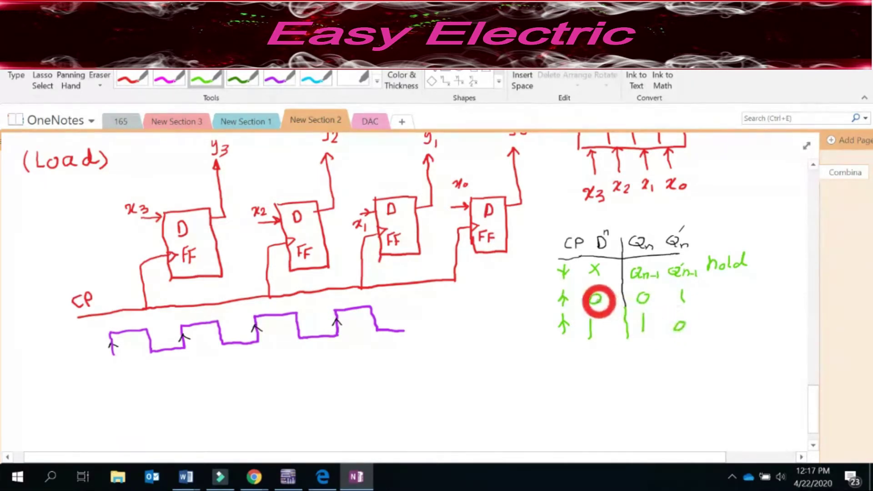
{"action": "mouse_move", "coordinate": [715, 286]}
{"action": "left_mouse_down"}
{"action": "mouse_move", "coordinate": [724, 294]}
{"action": "mouse_move", "coordinate": [770, 285]}
{"action": "left_mouse_up"}
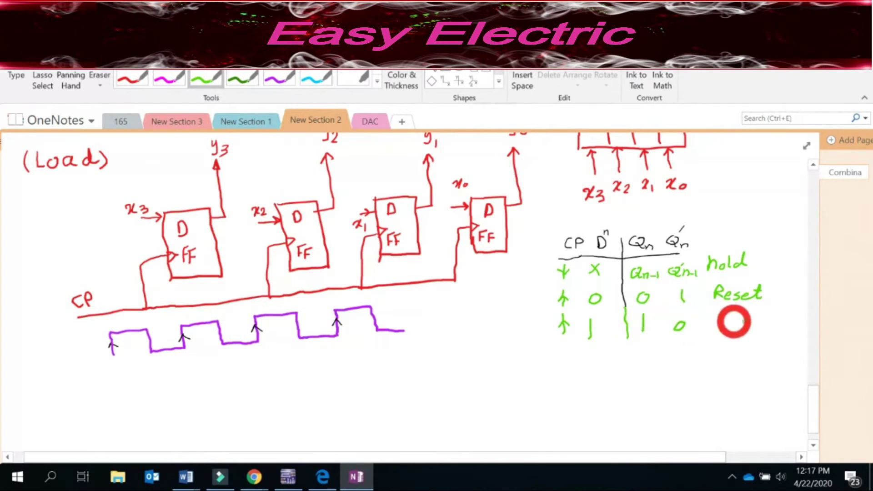
{"action": "mouse_move", "coordinate": [723, 314]}
{"action": "left_mouse_down"}
{"action": "mouse_move", "coordinate": [745, 320]}
{"action": "mouse_move", "coordinate": [746, 306]}
{"action": "left_mouse_up"}
{"action": "key", "text": "Escape"}
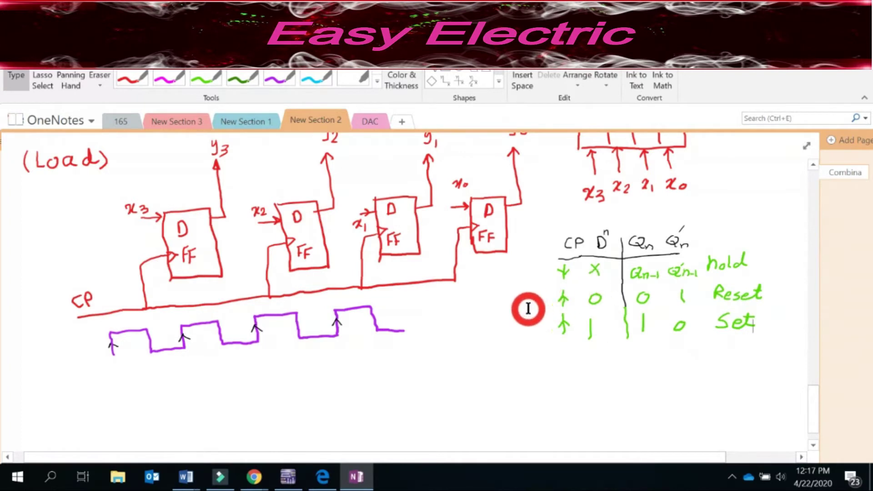
Add a short purple low-level segment leading into the first rising edge of the clock waveform
{"action": "scroll", "coordinate": [527, 307], "scroll_direction": "down", "scroll_amount": 1}
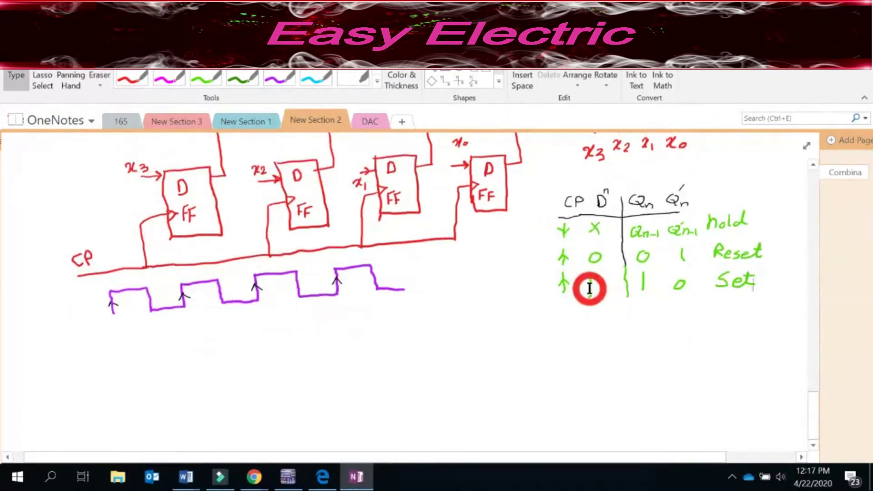
{"action": "scroll", "coordinate": [736, 244], "scroll_direction": "up", "scroll_amount": 8}
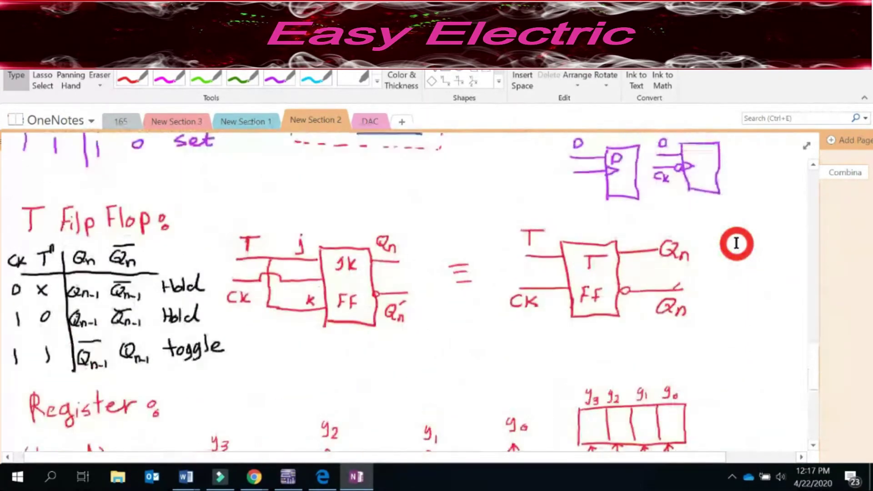
{"action": "scroll", "coordinate": [737, 244], "scroll_direction": "up", "scroll_amount": 4}
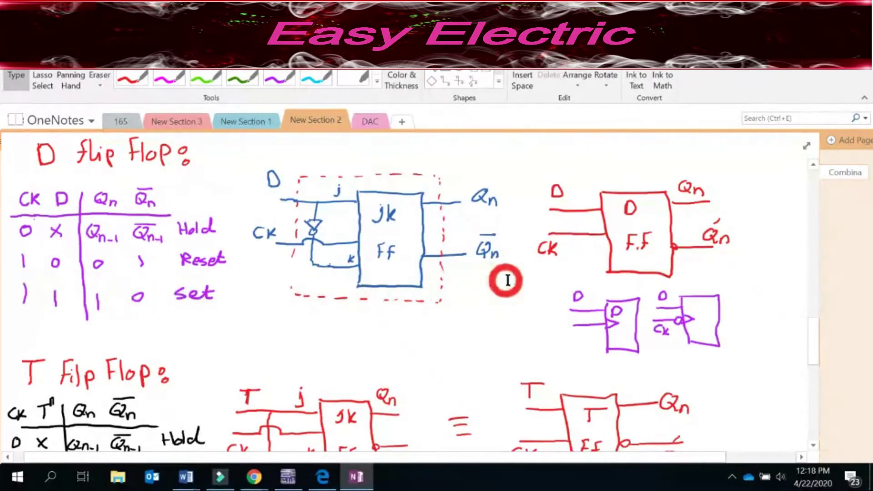
{"action": "scroll", "coordinate": [526, 275], "scroll_direction": "down", "scroll_amount": 4}
{"action": "scroll", "coordinate": [526, 275], "scroll_direction": "down", "scroll_amount": 6}
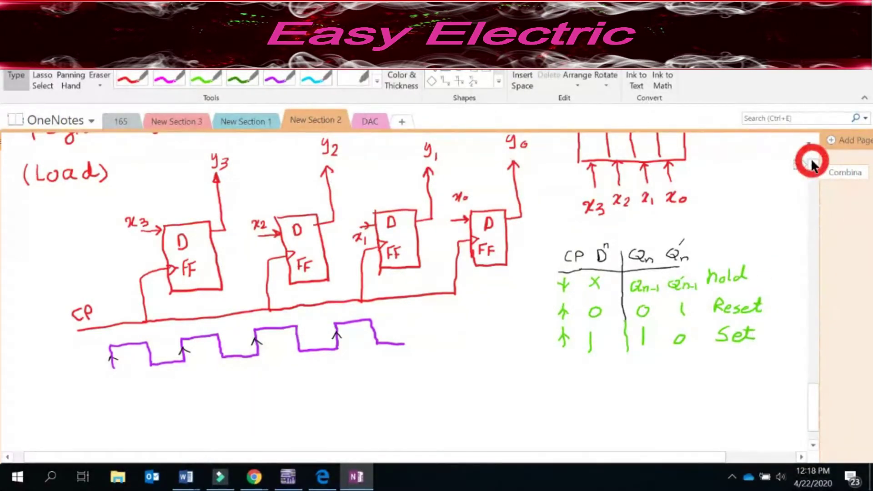
{"action": "scroll", "coordinate": [810, 165], "scroll_direction": "up", "scroll_amount": 2}
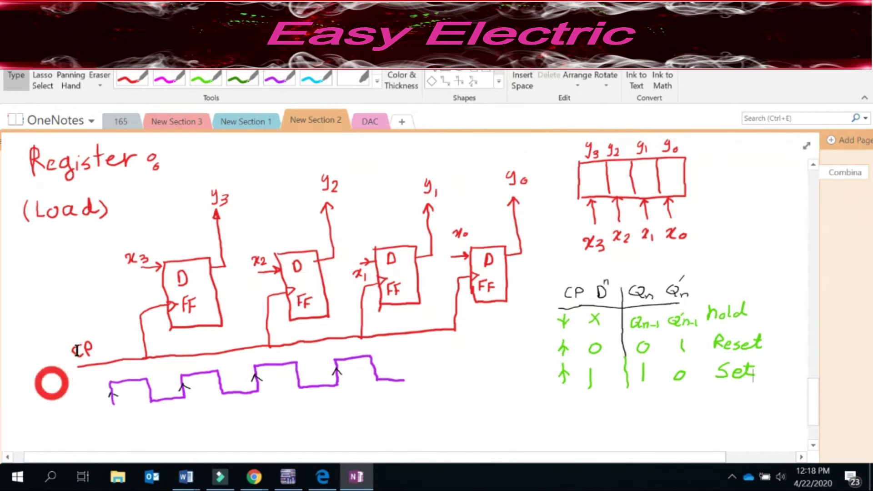
{"action": "left_click", "coordinate": [272, 83]}
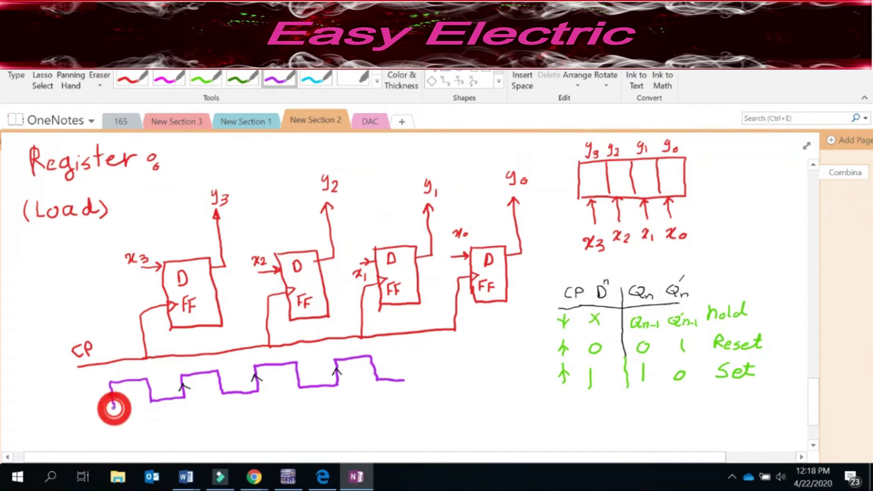
{"action": "left_click_drag", "start_coordinate": [93, 413], "coordinate": [113, 387]}
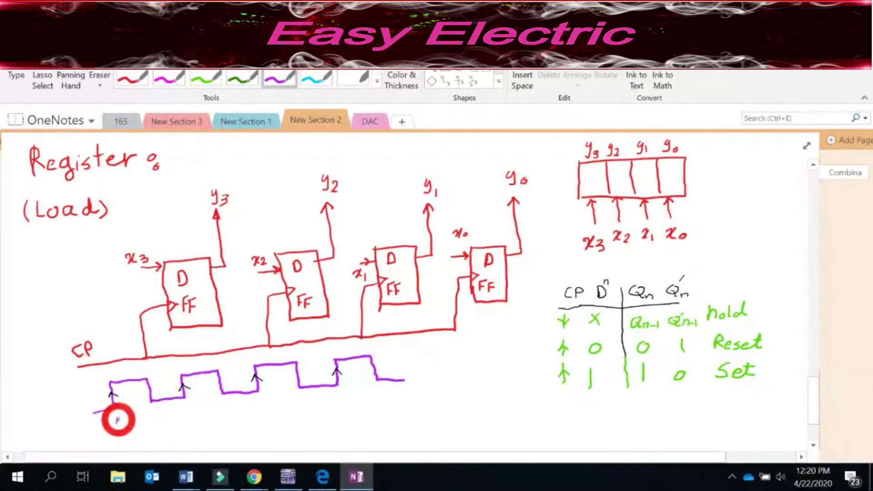
Mark the first clock period in purple with a double-headed arrow labelled 1s, and write f = 1/T beside the waveform
{"action": "left_click_drag", "start_coordinate": [117, 424], "coordinate": [182, 413]}
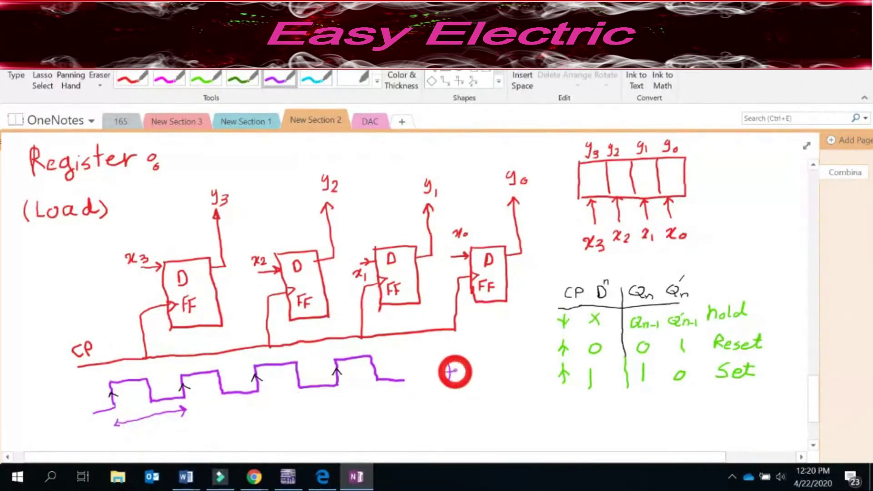
{"action": "left_click_drag", "start_coordinate": [456, 381], "coordinate": [489, 384]}
{"action": "left_click_drag", "start_coordinate": [479, 385], "coordinate": [479, 396]}
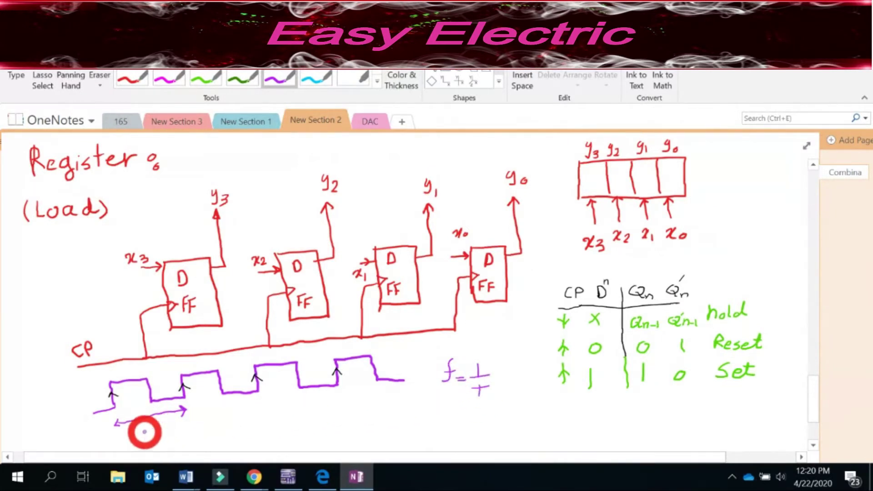
{"action": "left_click_drag", "start_coordinate": [147, 429], "coordinate": [158, 429]}
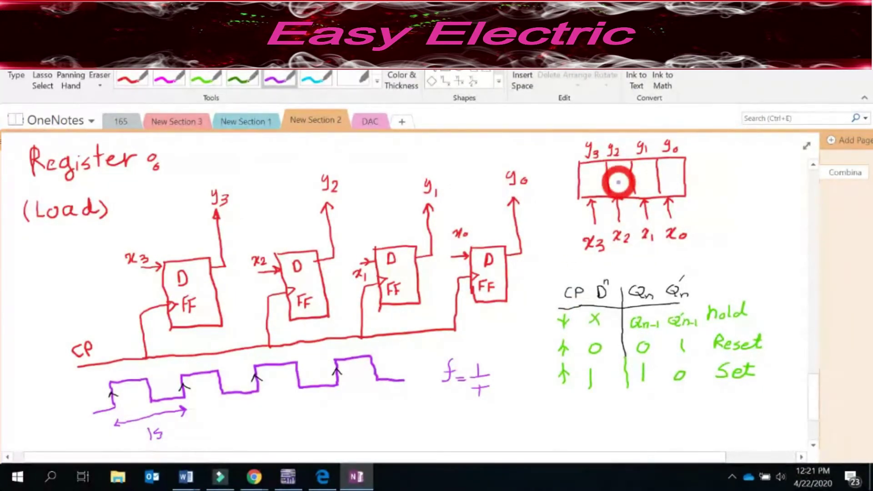
Switch to Multisim and open the Register (load) schematic
{"action": "left_click", "coordinate": [296, 479]}
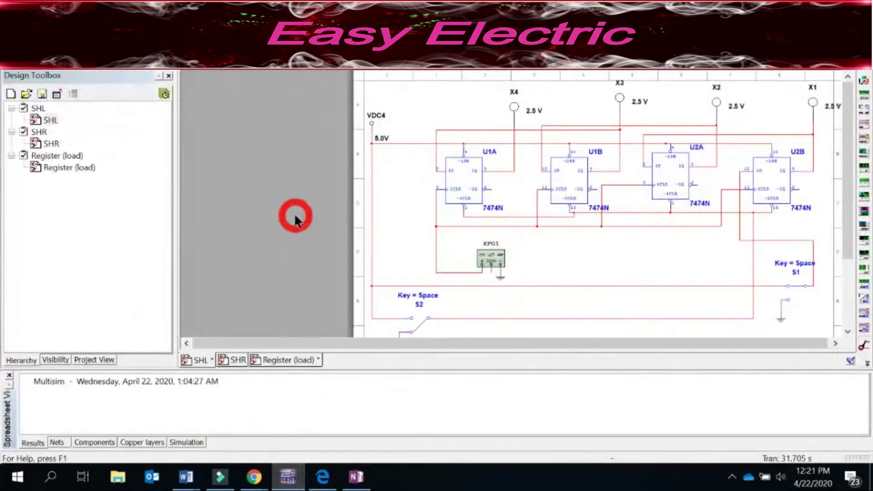
{"action": "double_click", "coordinate": [54, 161]}
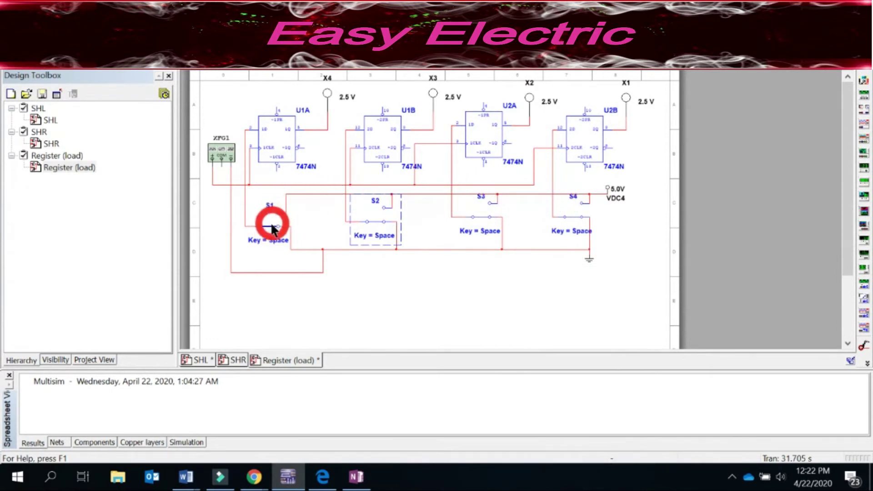
{"action": "left_click", "coordinate": [279, 213]}
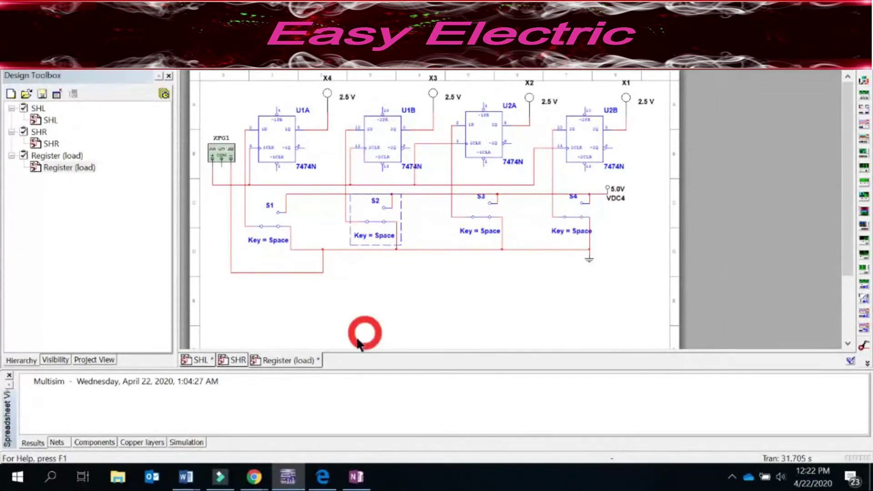
Compare the hand-drawn register in OneNote with the Multisim schematic, returning to its shared clock line
{"action": "left_click", "coordinate": [357, 478]}
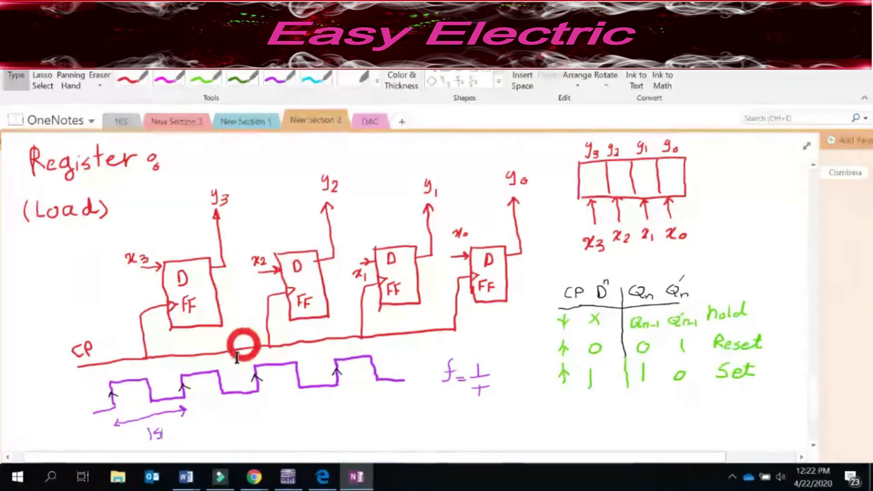
{"action": "left_click", "coordinate": [293, 476]}
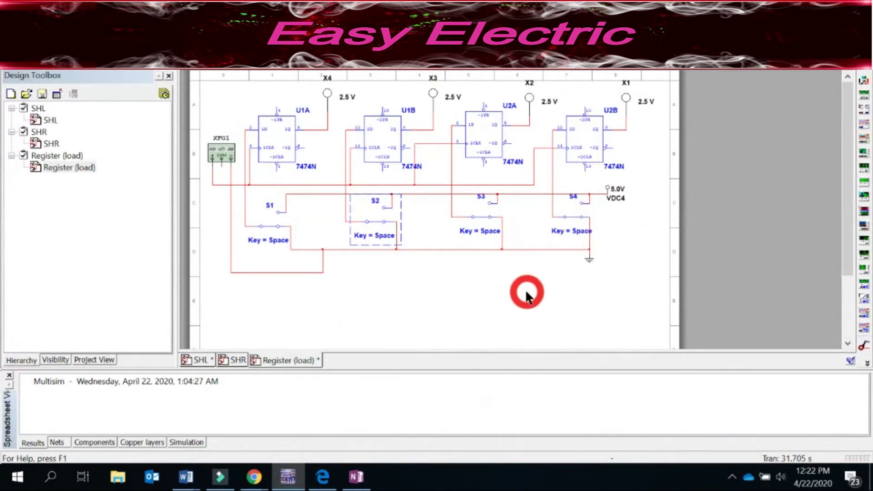
{"action": "left_click", "coordinate": [534, 185]}
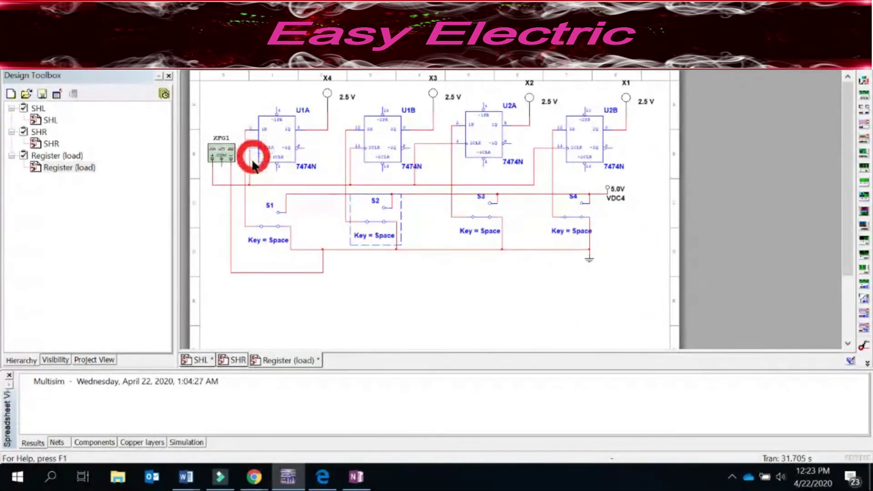
Open function generator XFG1's settings and examine its square waveform and frequency
{"action": "double_click", "coordinate": [215, 155]}
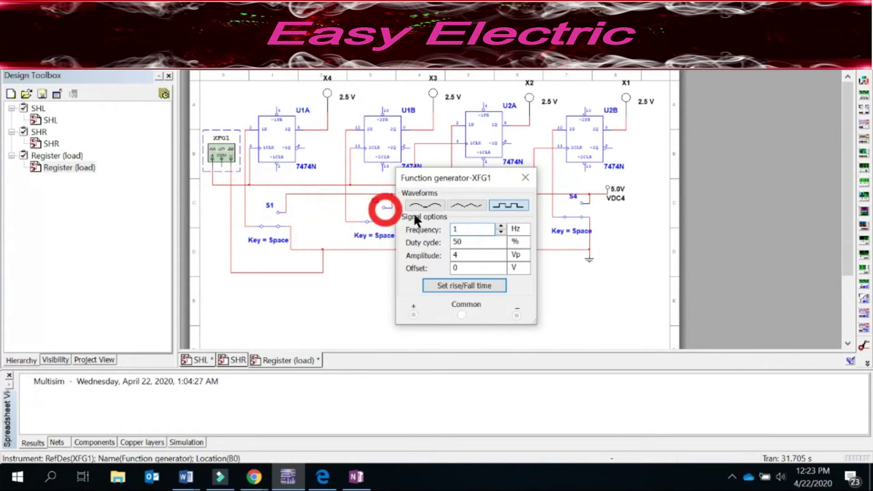
{"action": "left_click", "coordinate": [512, 208]}
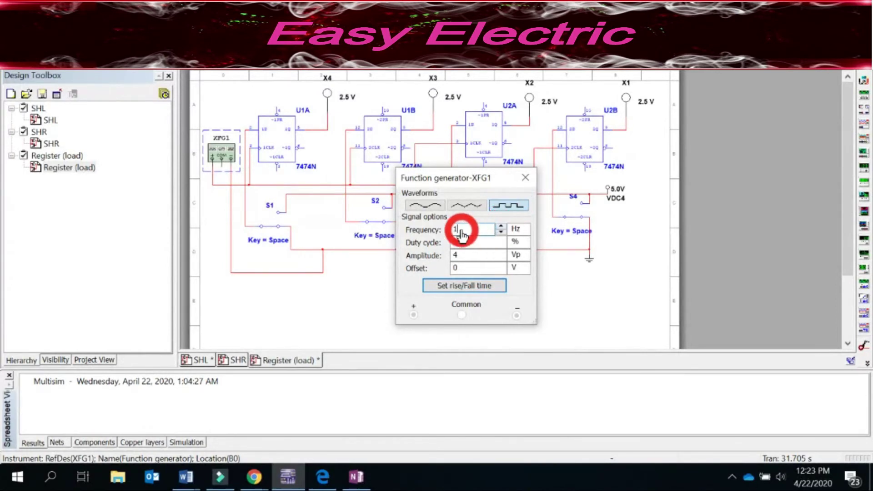
{"action": "left_click_drag", "start_coordinate": [460, 232], "coordinate": [452, 233]}
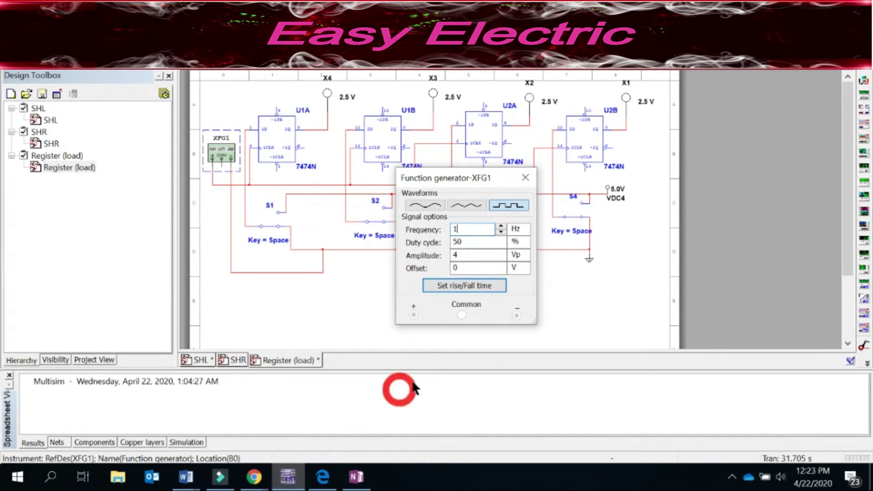
{"action": "left_click", "coordinate": [501, 208]}
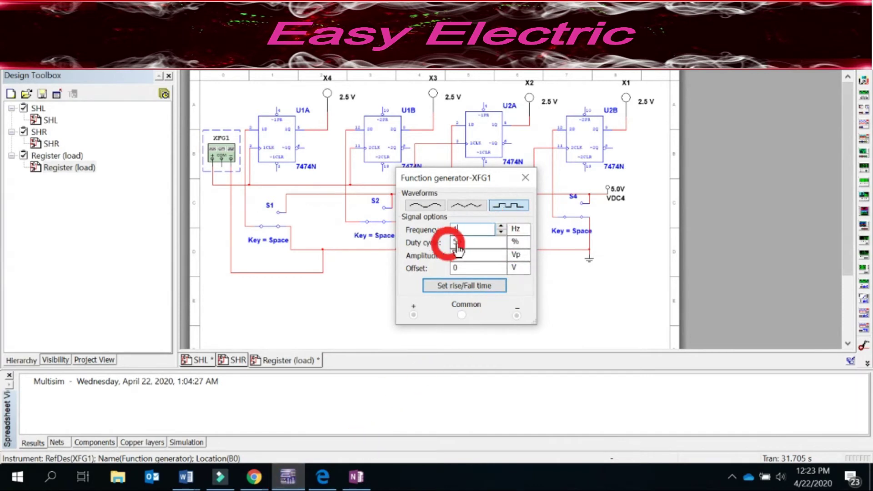
{"action": "left_click", "coordinate": [502, 207]}
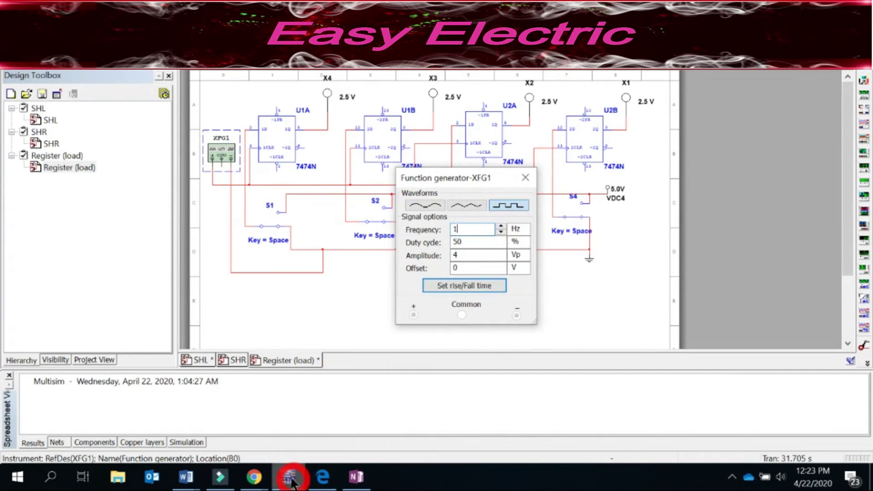
Compare the clock waveform drawn in OneNote with XFG1's settings in Multisim, and close the function generator window
{"action": "mouse_move", "coordinate": [355, 477]}
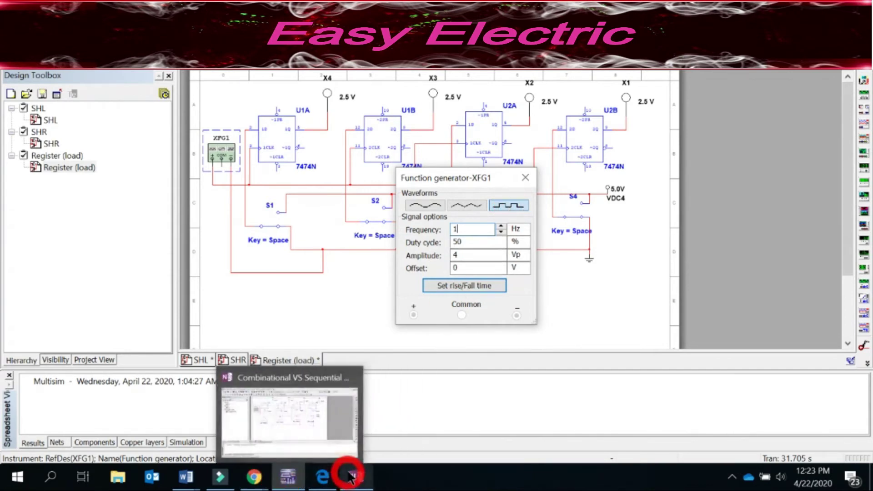
{"action": "left_click", "coordinate": [355, 477]}
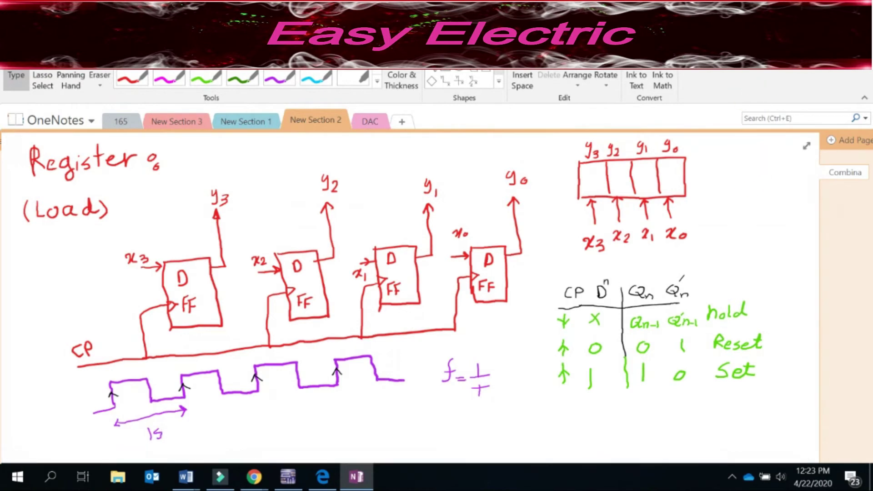
{"action": "key", "text": "alt+Tab"}
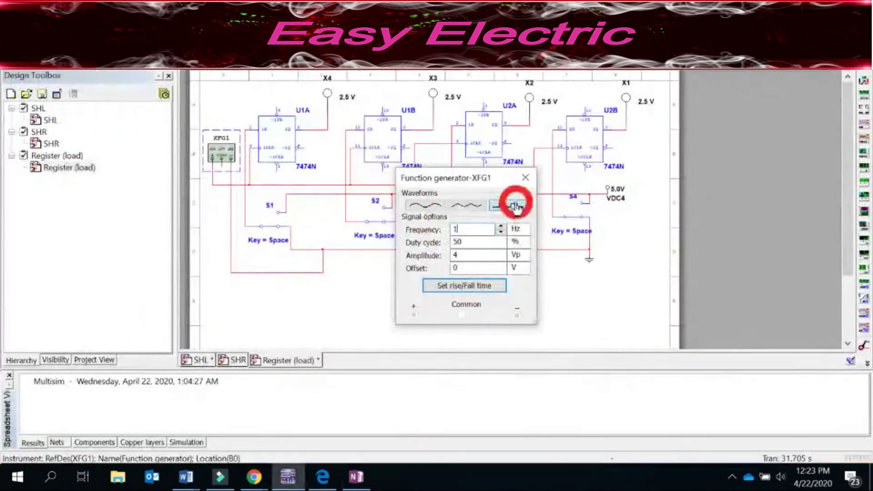
{"action": "left_click", "coordinate": [476, 235]}
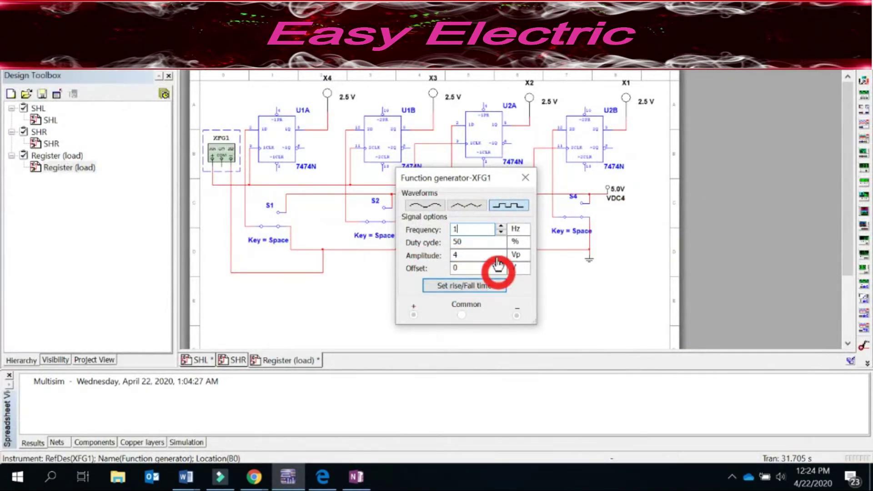
{"action": "left_click", "coordinate": [524, 179]}
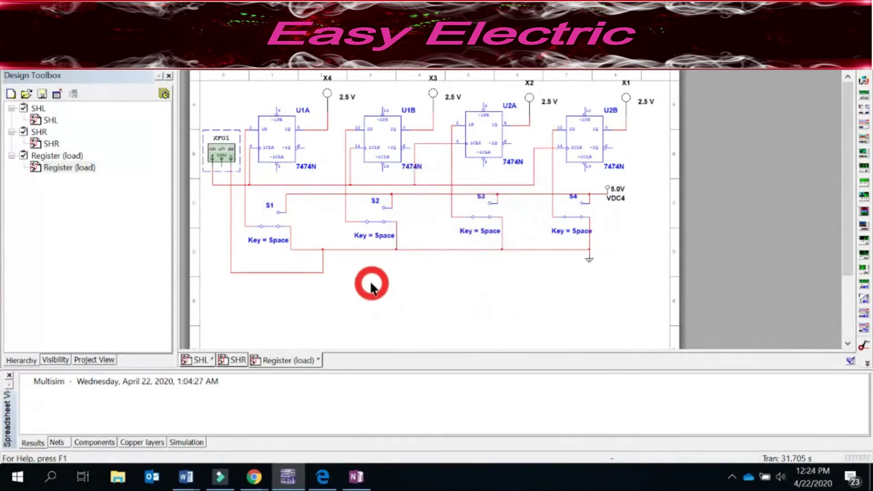
Start simulating the load register and toggle switch S1, returning it to ground
{"action": "left_click", "coordinate": [327, 71]}
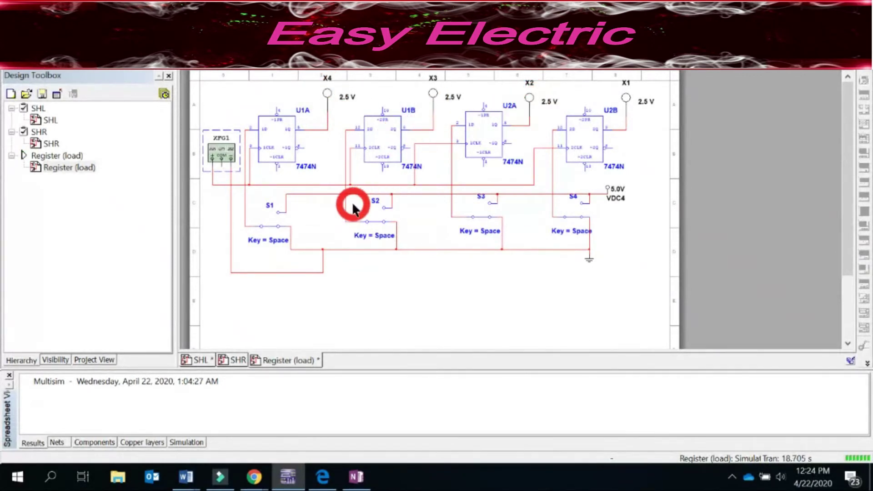
{"action": "left_click", "coordinate": [268, 228]}
{"action": "left_click", "coordinate": [270, 229]}
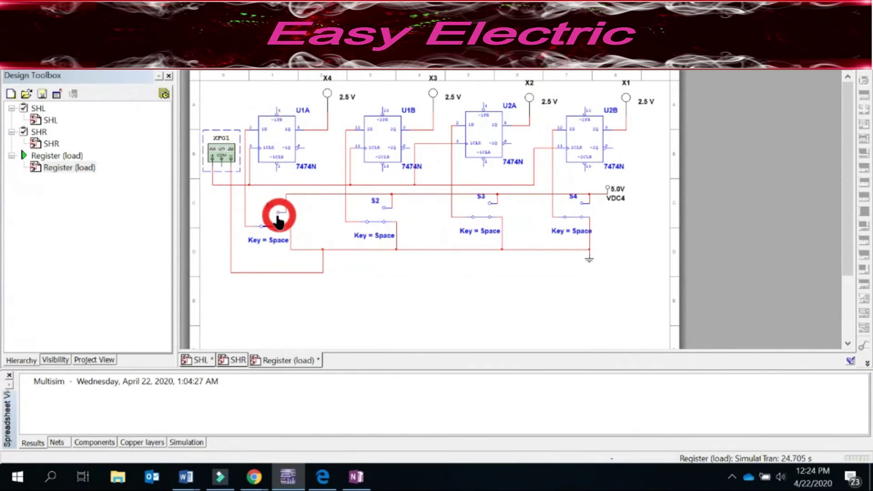
{"action": "left_click", "coordinate": [275, 223]}
{"action": "left_click", "coordinate": [275, 224]}
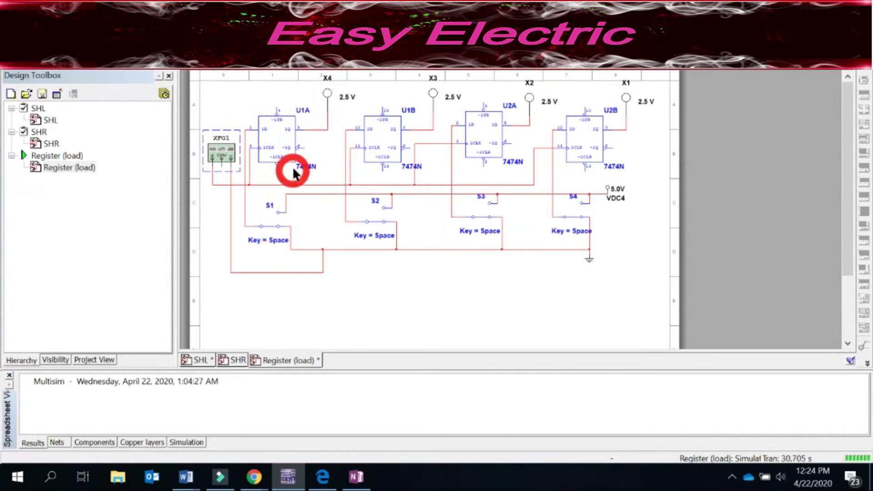
Set switches S1, S3 and S4 to the 5 V line in the running simulation
{"action": "left_click", "coordinate": [268, 227]}
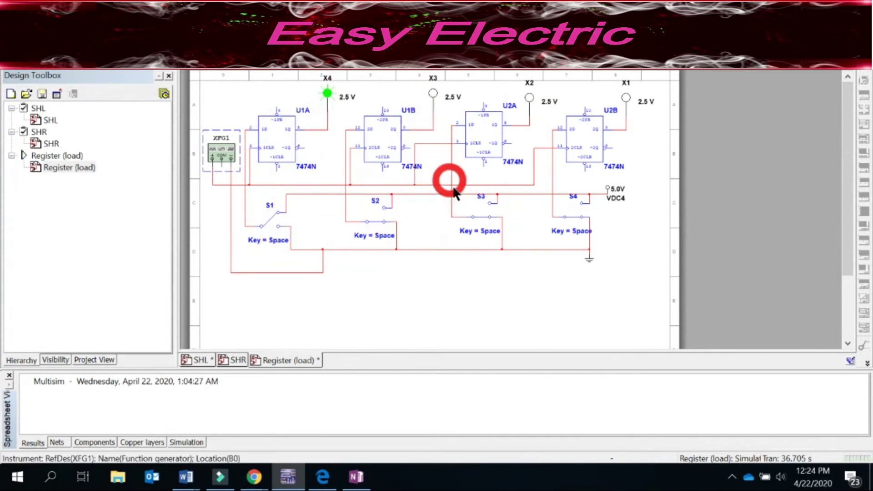
{"action": "left_click", "coordinate": [482, 220]}
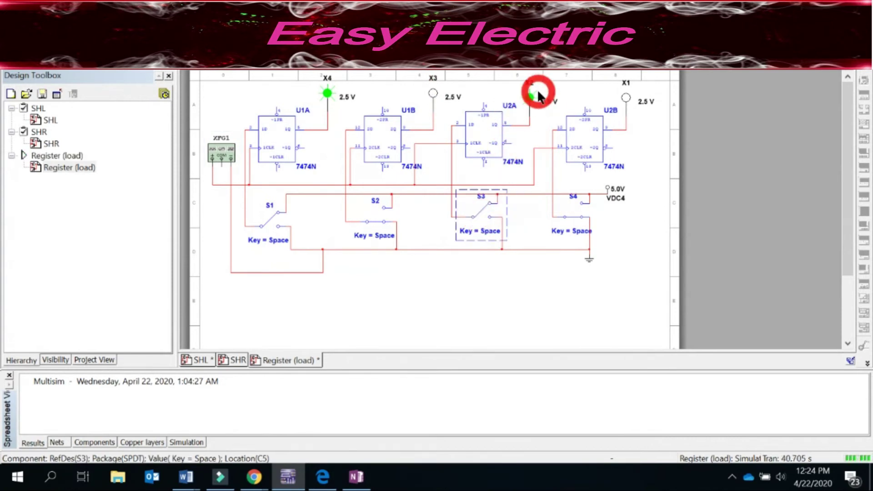
{"action": "left_click", "coordinate": [575, 219]}
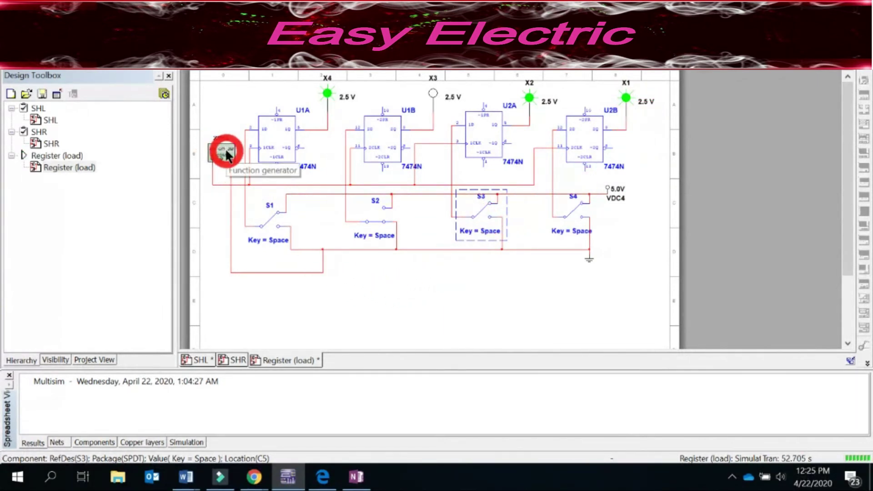
Test output X4 by switching S1 to ground and back to the 5 V line
{"action": "left_click", "coordinate": [271, 219]}
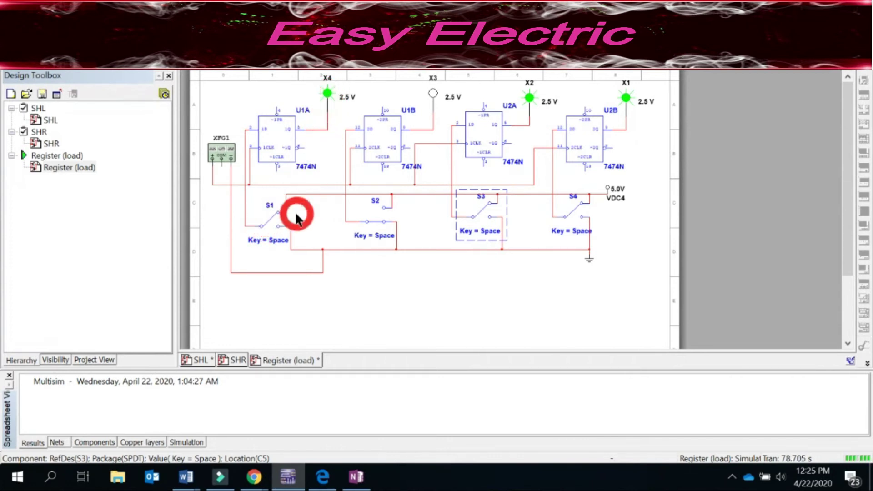
{"action": "left_click", "coordinate": [272, 218]}
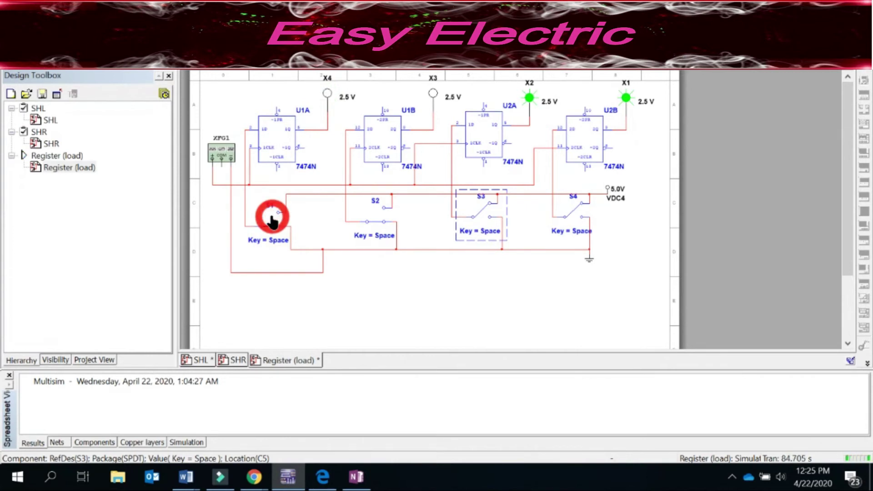
{"action": "left_click", "coordinate": [279, 211]}
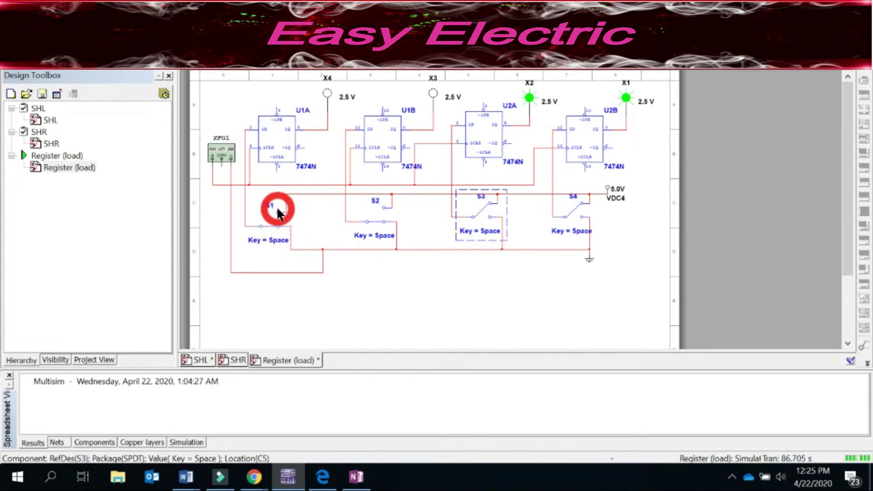
{"action": "left_click", "coordinate": [270, 229]}
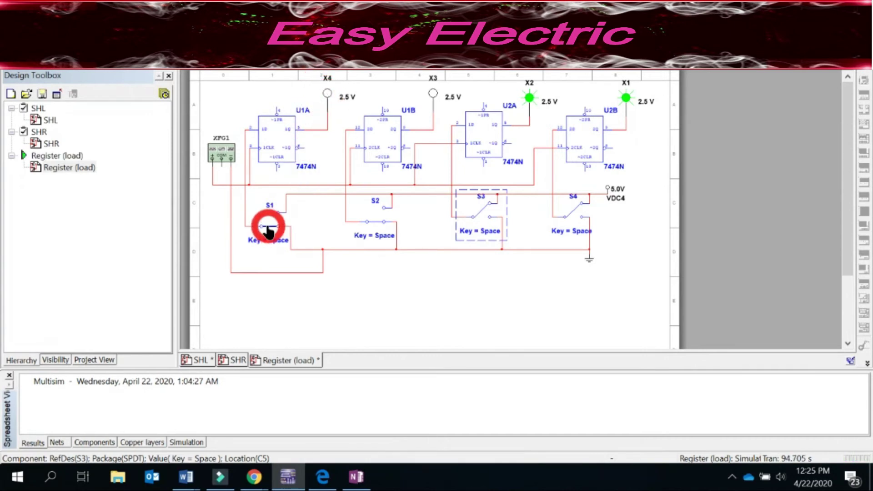
{"action": "left_click", "coordinate": [268, 228]}
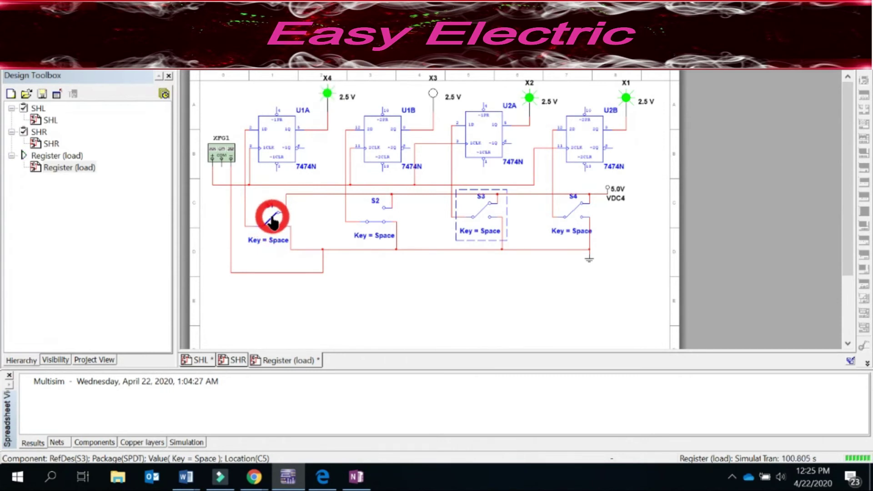
Toggle S1 rapidly several times to test X4's response to the clock, finishing with S1 on the 5 V line
{"action": "left_click", "coordinate": [272, 221]}
{"action": "left_click", "coordinate": [272, 220]}
{"action": "left_click", "coordinate": [272, 221]}
{"action": "left_click", "coordinate": [270, 224]}
{"action": "left_click", "coordinate": [270, 225]}
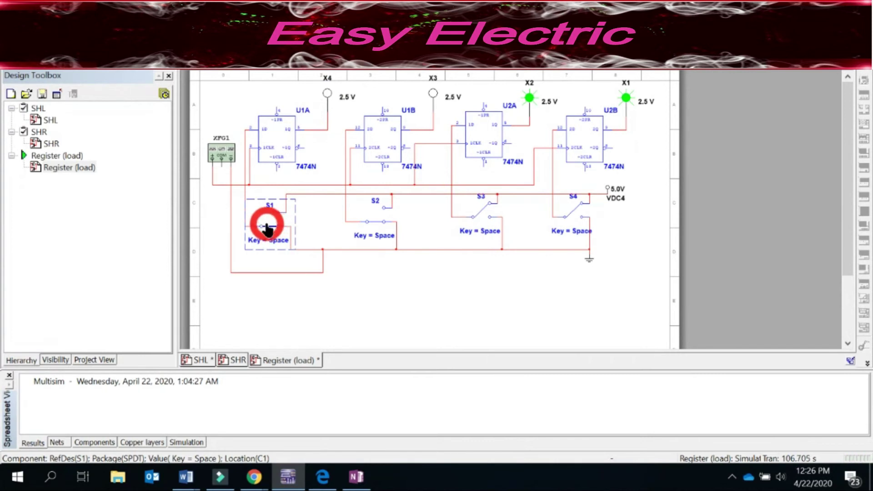
{"action": "left_click", "coordinate": [287, 223]}
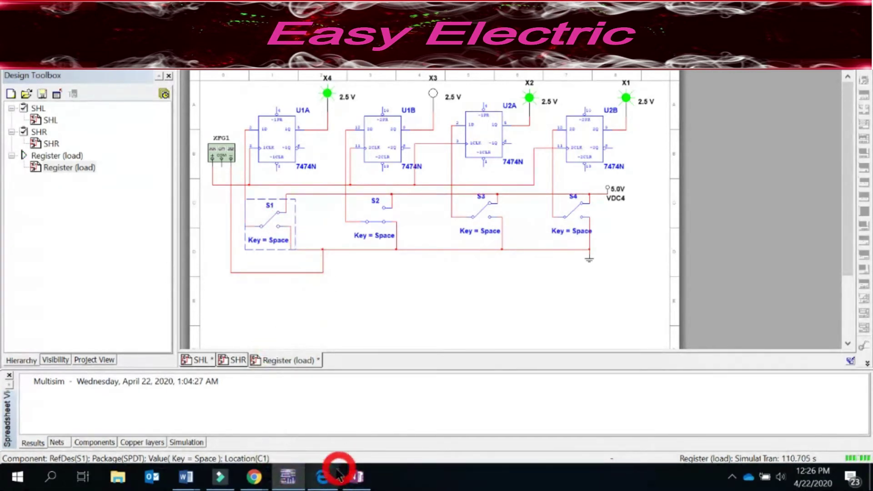
Review the rising edges of the hand-drawn clock waveform in OneNote and return to the running Multisim simulation
{"action": "left_click", "coordinate": [348, 478]}
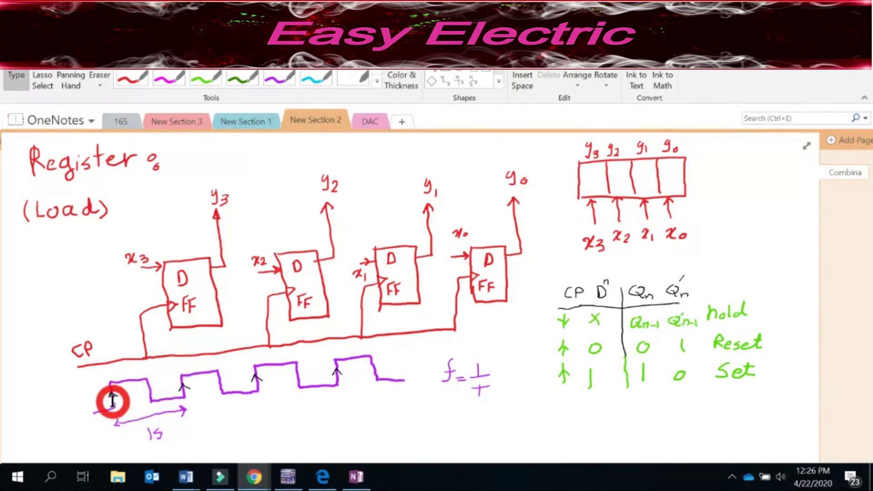
{"action": "left_click", "coordinate": [288, 477]}
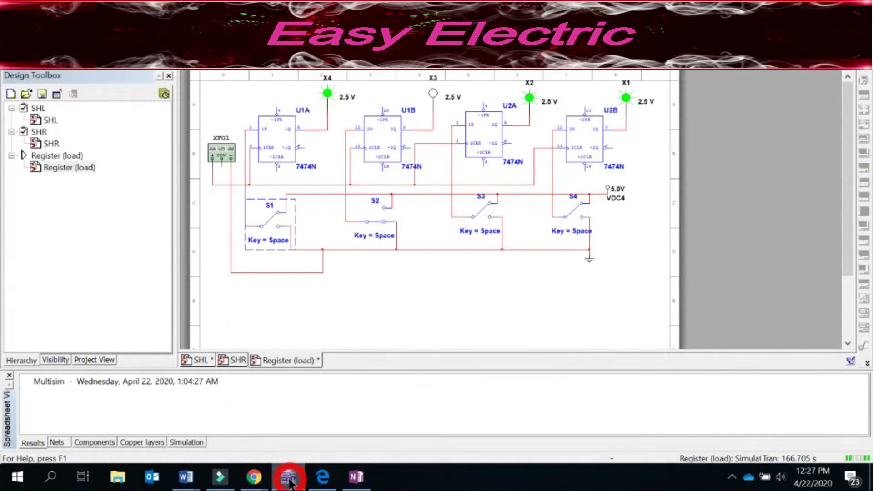
{"action": "left_click", "coordinate": [372, 331]}
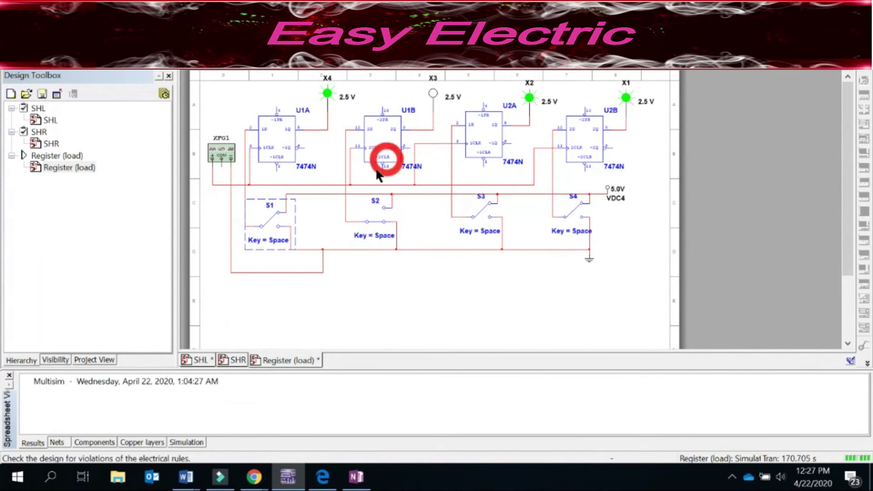
Open the settings of function generator XFG1 and enter 0 as its frequency
{"action": "double_click", "coordinate": [218, 152]}
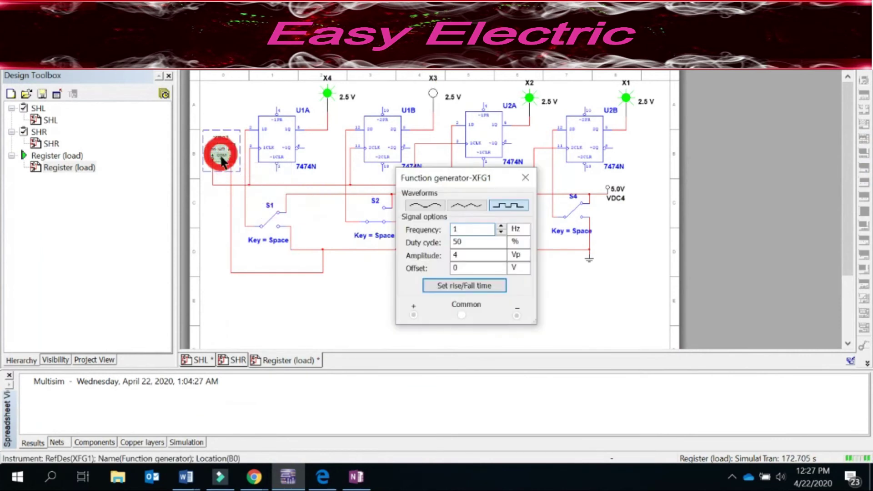
{"action": "left_click", "coordinate": [457, 230]}
{"action": "left_click_drag", "start_coordinate": [457, 230], "coordinate": [516, 236]}
{"action": "type", "text": "0"}
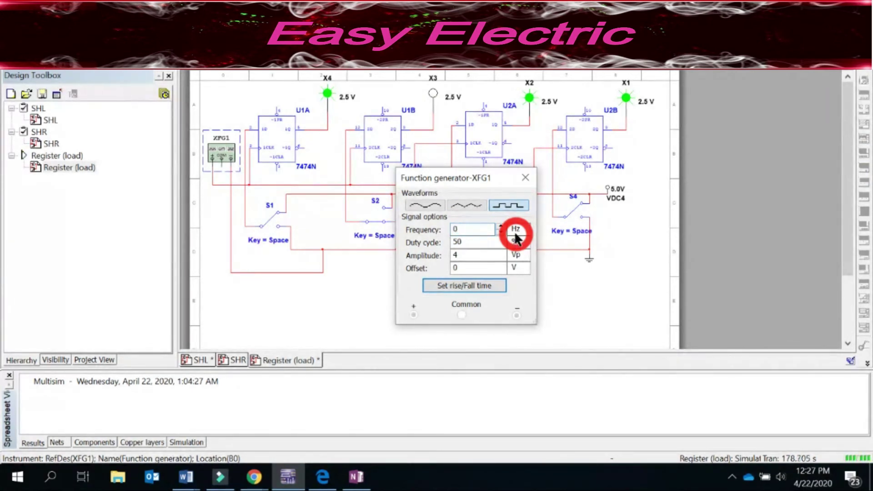
{"action": "key", "text": "BackSpace"}
{"action": "type", "text": "1.1"}
{"action": "key", "text": "BackSpace"}
{"action": "key", "text": "BackSpace"}
{"action": "double_click", "coordinate": [452, 229]}
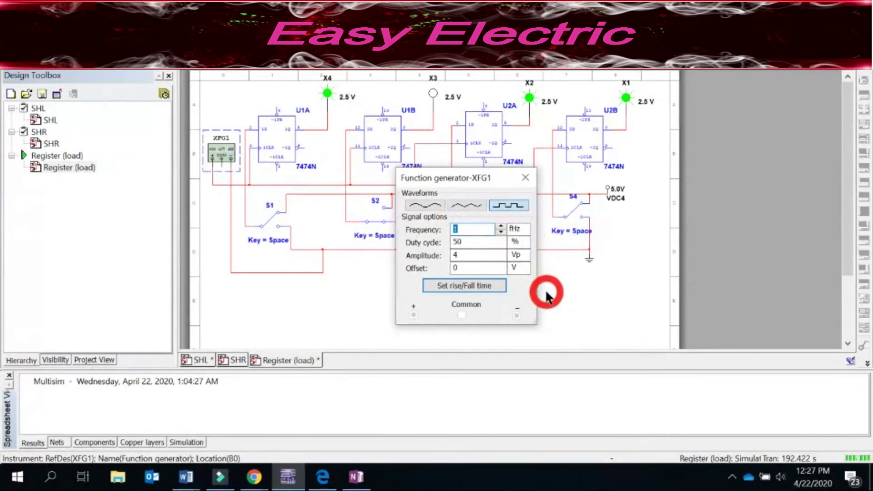
{"action": "type", "text": "0.1"}
{"action": "key", "text": "BackSpace"}
{"action": "key", "text": "BackSpace"}
{"action": "key", "text": "BackSpace"}
{"action": "type", "text": "1"}
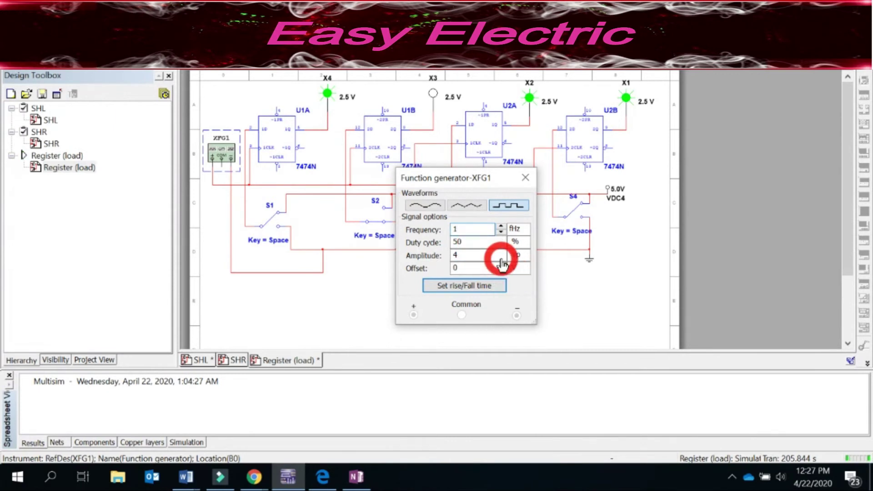
{"action": "key", "text": "BackSpace"}
{"action": "type", "text": "0.1"}
{"action": "key", "text": "Tab"}
{"action": "key", "text": "alt+Down"}
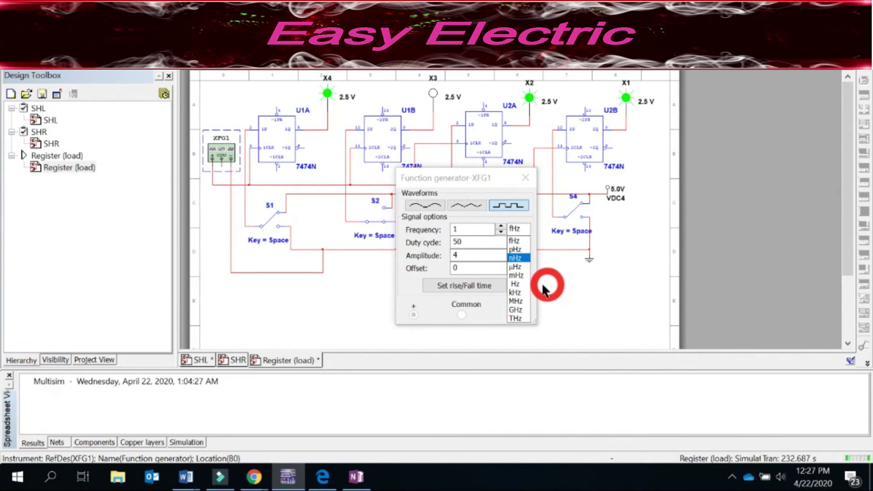
Set XFG1's frequency to 0.1 with Hz as the unit
{"action": "left_click", "coordinate": [515, 283]}
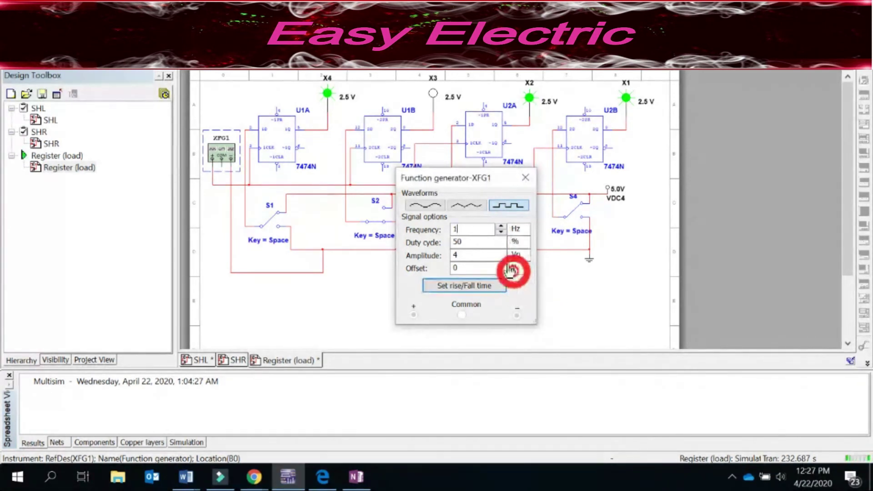
{"action": "double_click", "coordinate": [450, 228]}
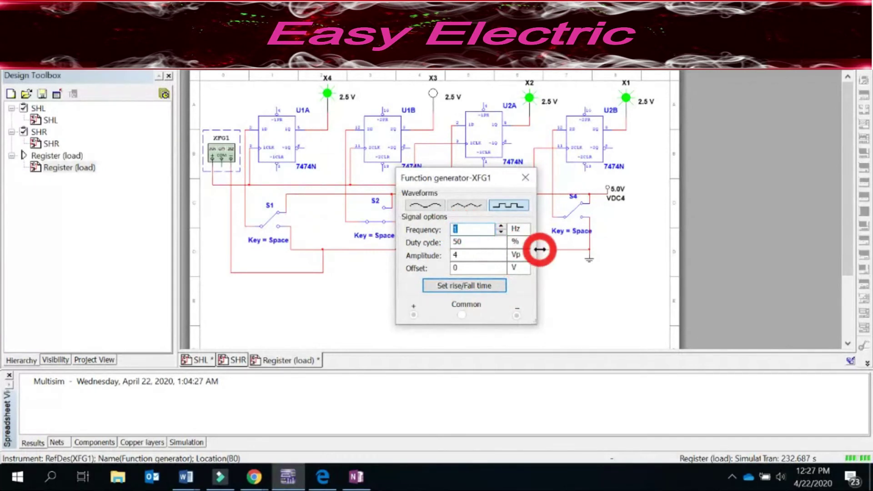
{"action": "type", "text": "0.1"}
{"action": "key", "text": "Tab"}
{"action": "key", "text": "alt+Down"}
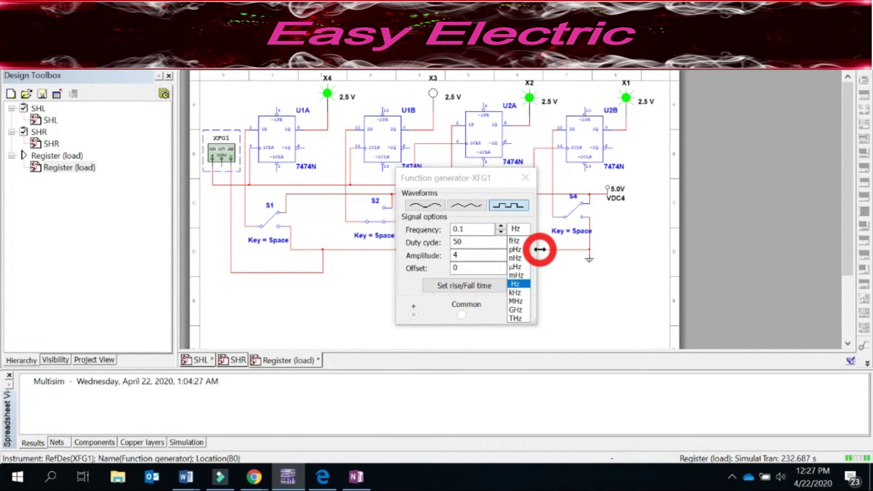
{"action": "key", "text": "Down"}
{"action": "key", "text": "Down"}
{"action": "key", "text": "Down"}
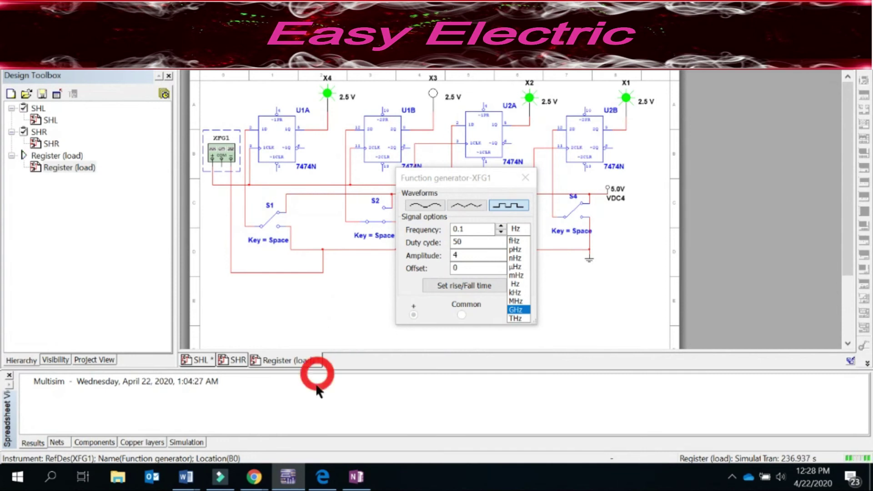
Handwrite 0.1 = 1/T = 1/10 in purple ink below f = 1/T in the OneNote notes and return to Multisim
{"action": "mouse_move", "coordinate": [357, 475]}
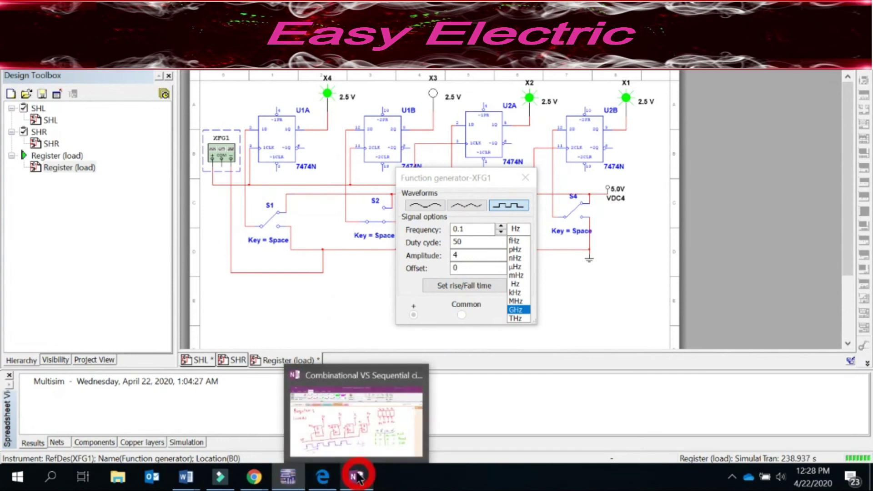
{"action": "left_click", "coordinate": [339, 424]}
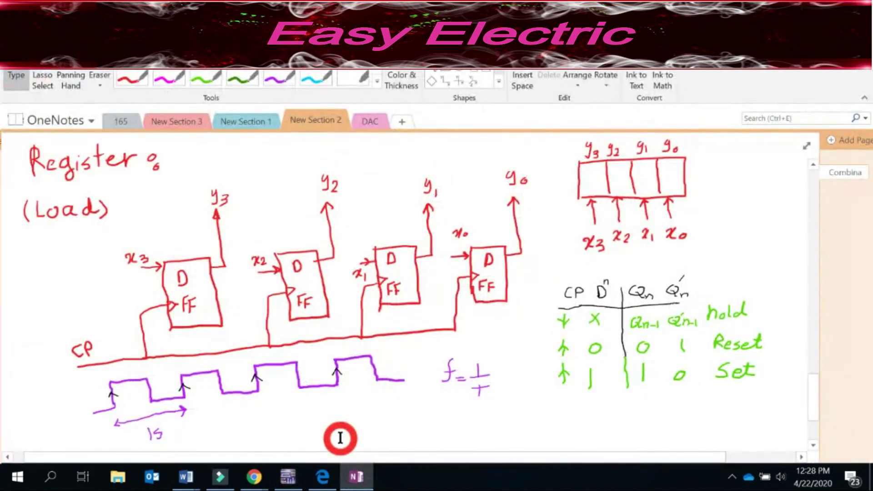
{"action": "left_click", "coordinate": [280, 80]}
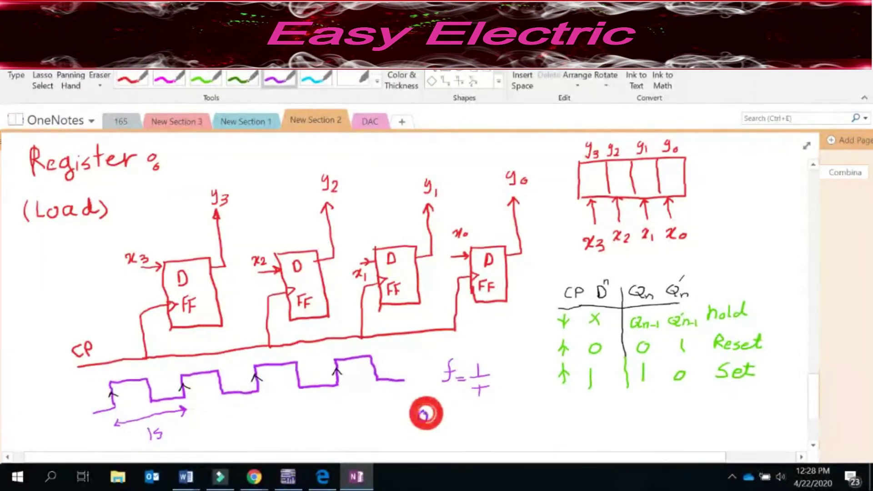
{"action": "mouse_move", "coordinate": [419, 415]}
{"action": "left_mouse_down"}
{"action": "mouse_move", "coordinate": [483, 409]}
{"action": "mouse_move", "coordinate": [486, 429]}
{"action": "mouse_move", "coordinate": [528, 397]}
{"action": "mouse_move", "coordinate": [543, 416]}
{"action": "left_mouse_up"}
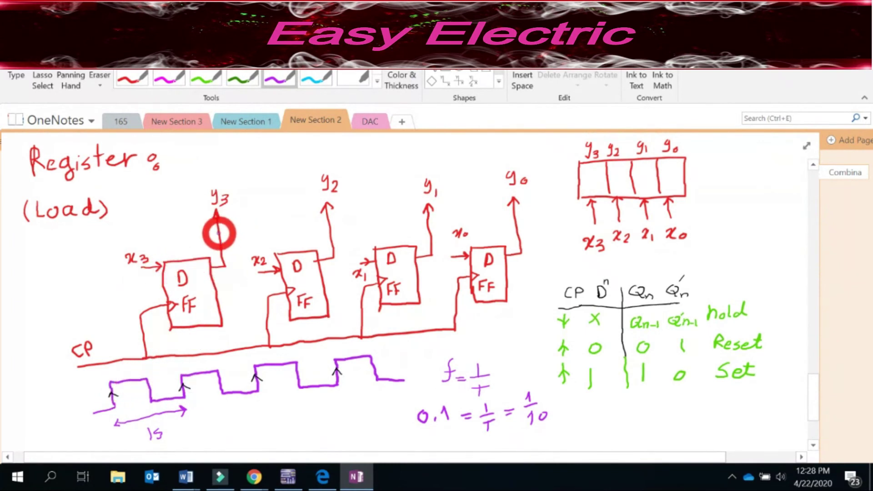
{"action": "key", "text": "Escape"}
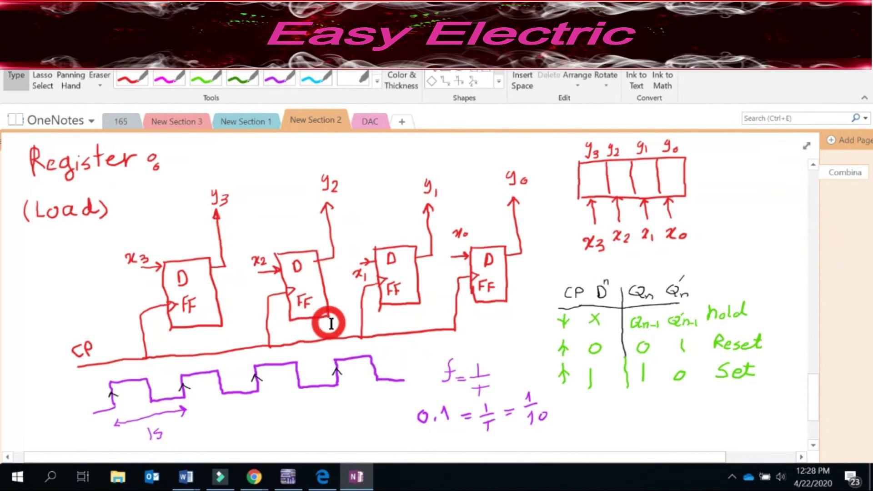
{"action": "left_click", "coordinate": [287, 476]}
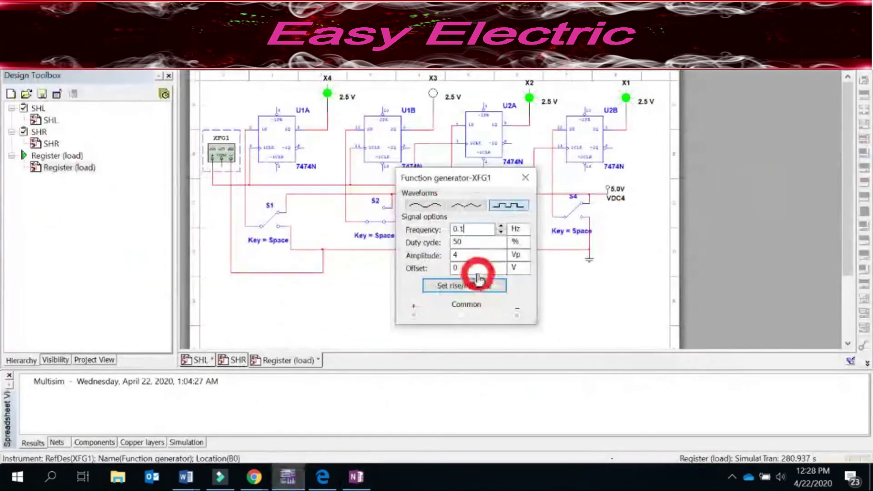
Close the function generator settings and switch S1 to ground to test X4 with the slow clock
{"action": "left_click", "coordinate": [521, 176]}
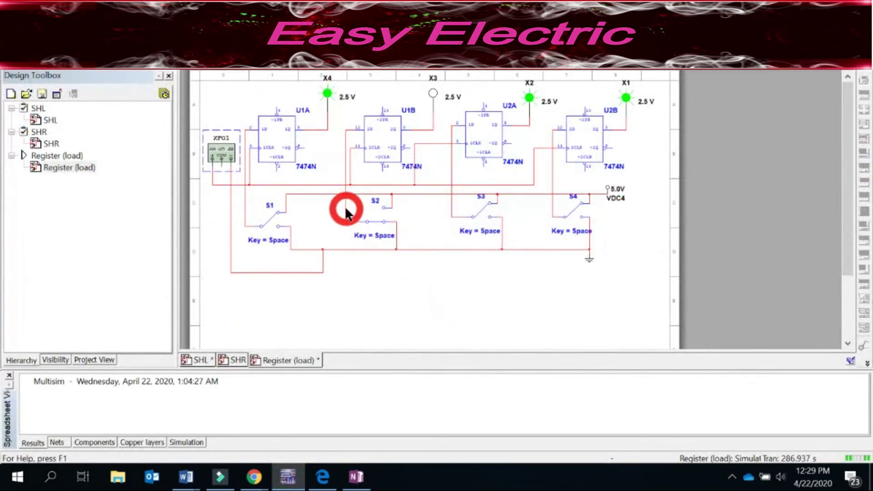
{"action": "left_click", "coordinate": [271, 218]}
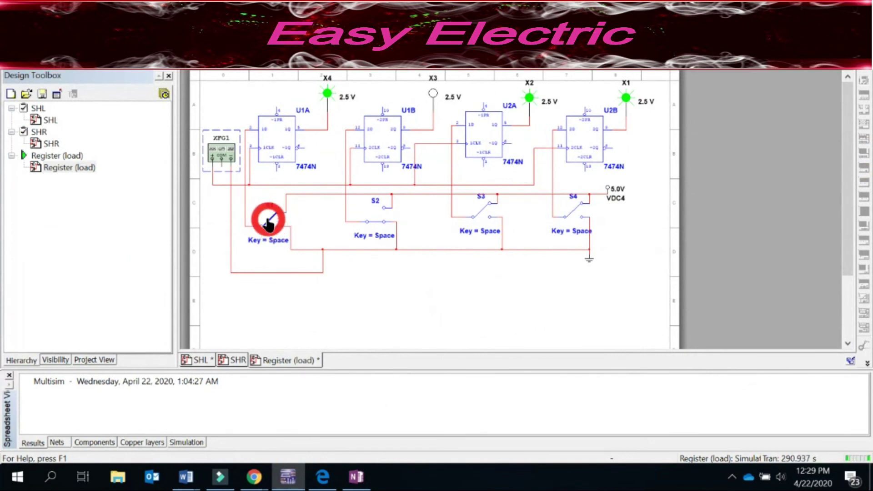
{"action": "left_click", "coordinate": [269, 219]}
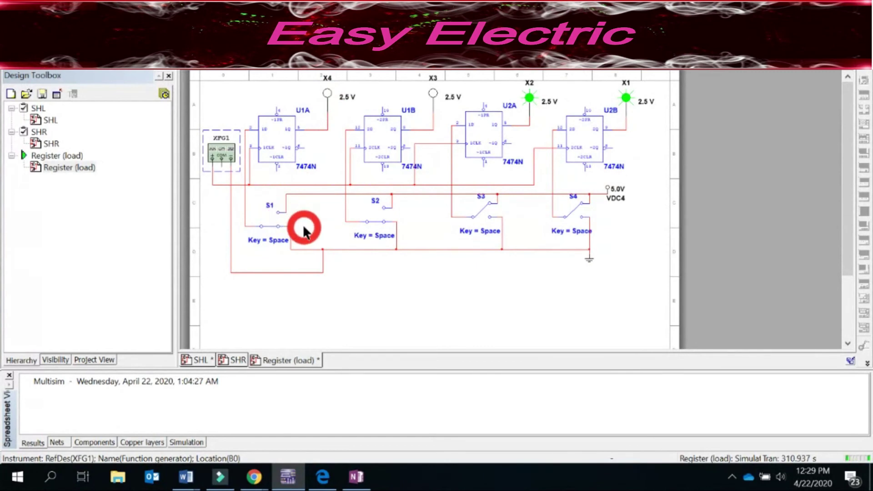
{"action": "left_click", "coordinate": [288, 477]}
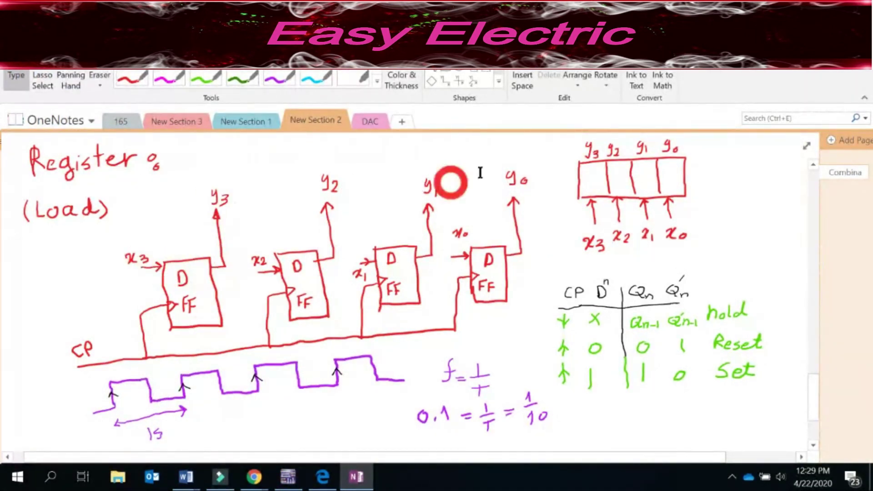
{"action": "key", "text": "super+d"}
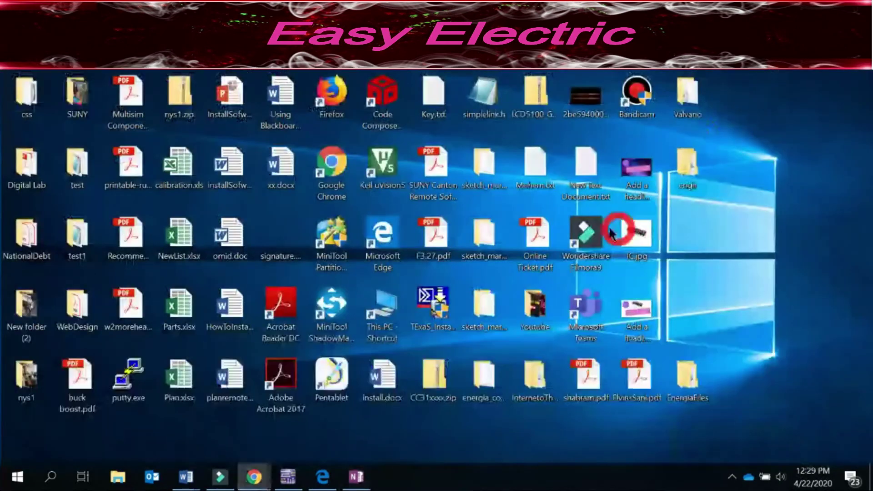
{"action": "left_click", "coordinate": [288, 476]}
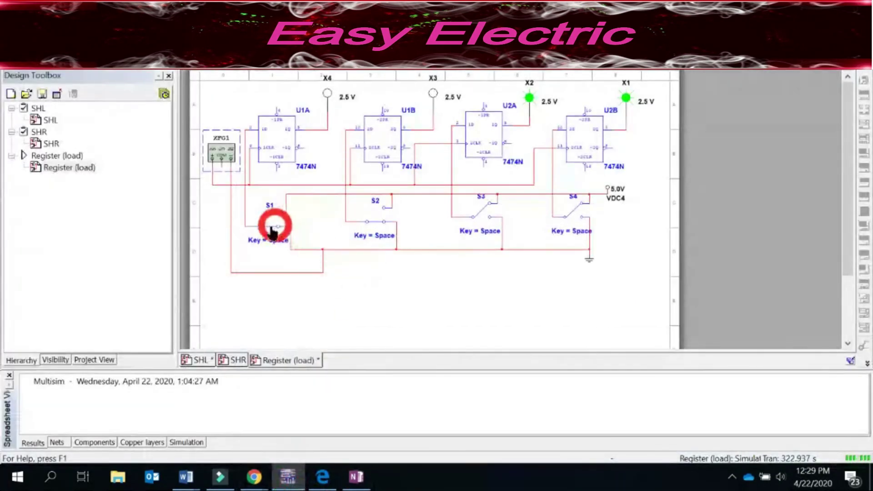
Switch S1 to the 5 V line and back to ground to test X4's loading on the clock edges
{"action": "left_click", "coordinate": [271, 231]}
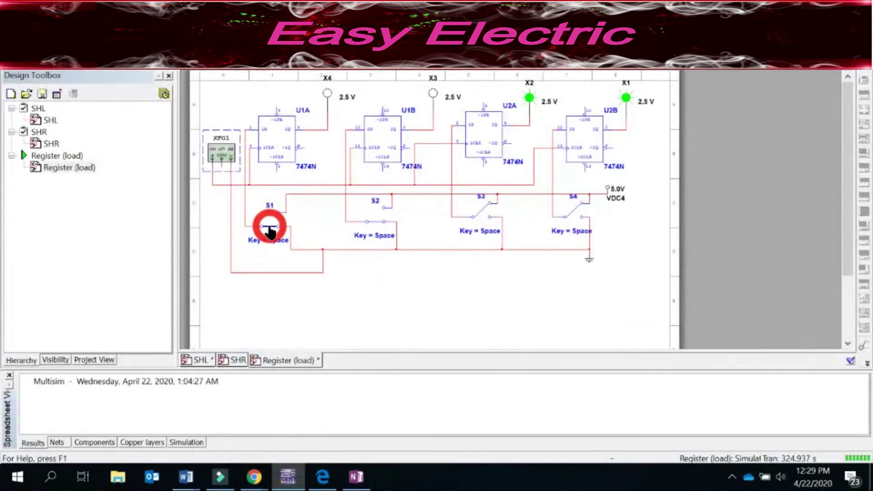
{"action": "left_click", "coordinate": [270, 230]}
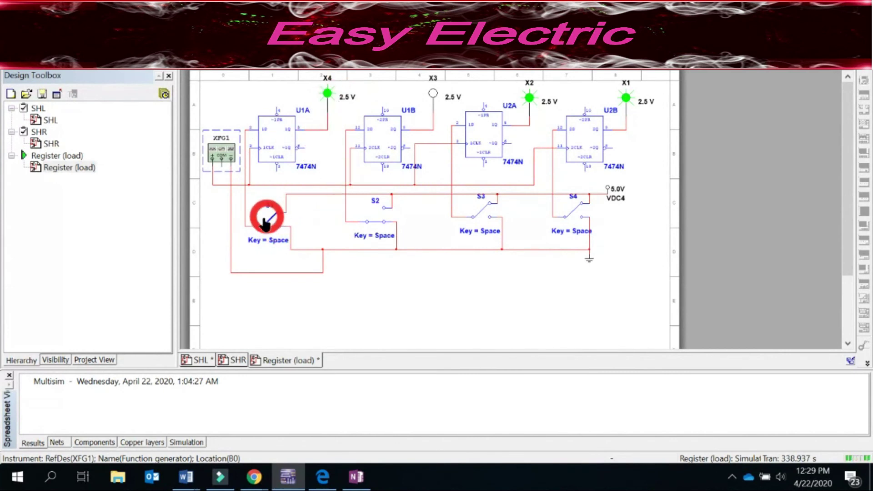
{"action": "left_click", "coordinate": [270, 222]}
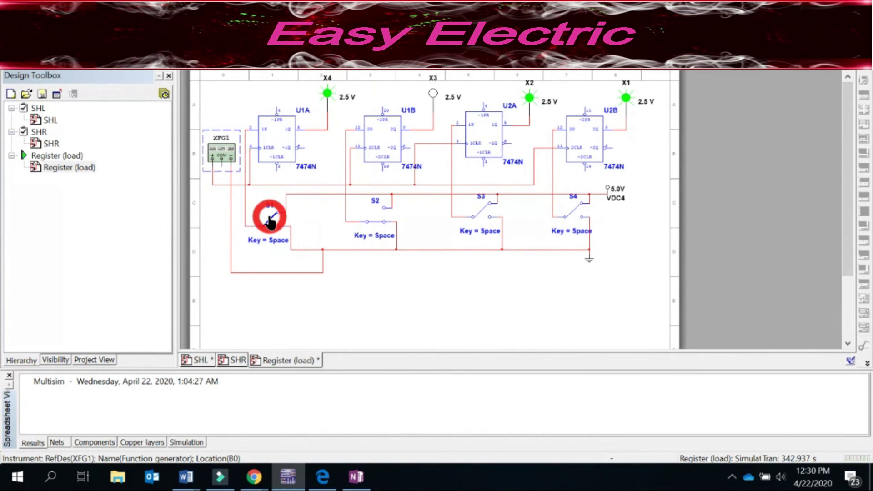
{"action": "left_click", "coordinate": [270, 222]}
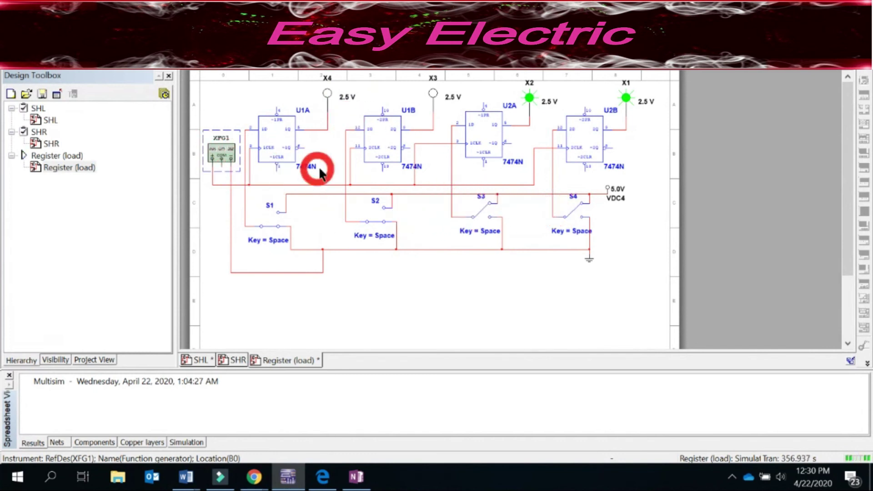
Test X1 by switching S4 to ground and back to the 5 V line, and test X2 by switching S3 to ground
{"action": "left_click", "coordinate": [572, 214]}
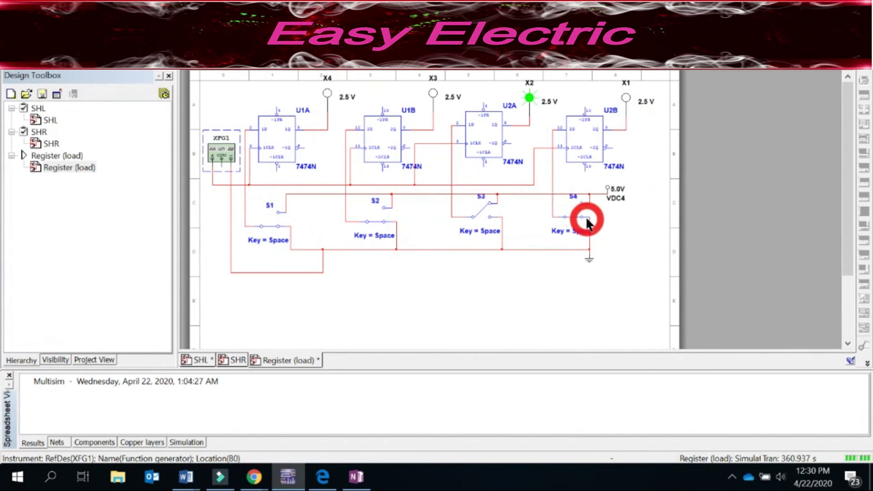
{"action": "left_click", "coordinate": [576, 220]}
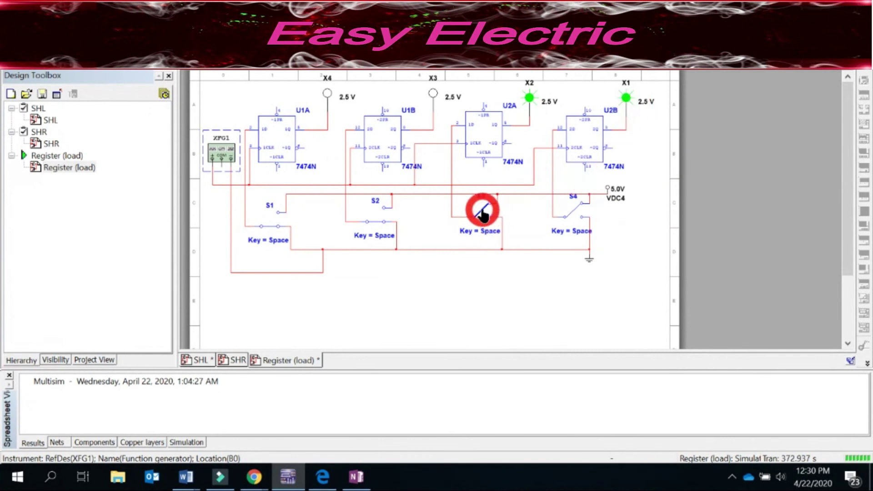
{"action": "left_click", "coordinate": [482, 212]}
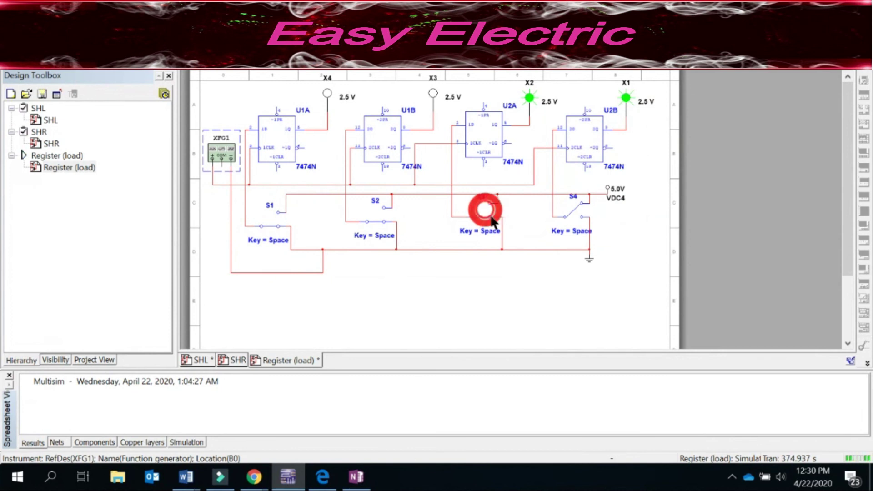
{"action": "left_click", "coordinate": [602, 272]}
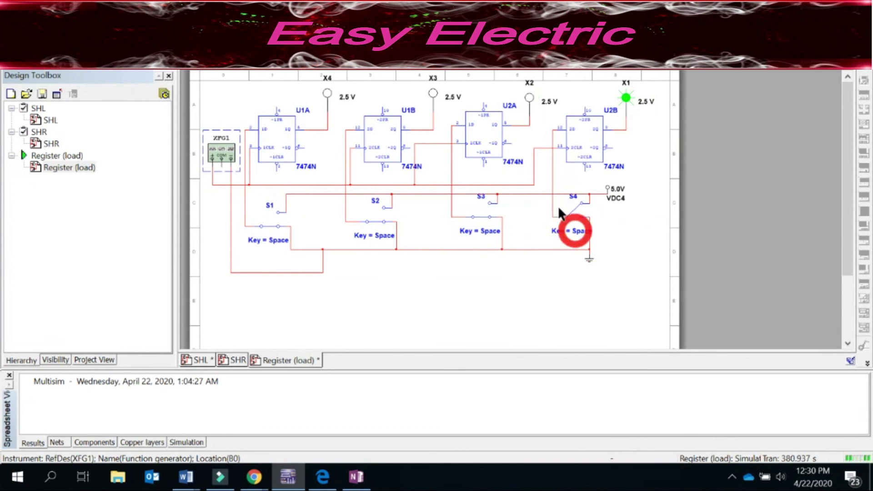
Set the frequency of function generator XFG1 to 2 Hz
{"action": "double_click", "coordinate": [221, 150]}
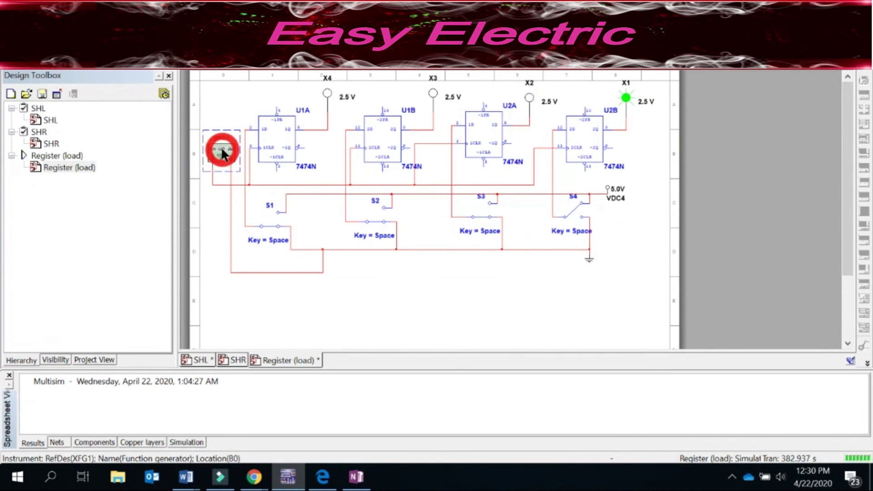
{"action": "left_click", "coordinate": [460, 231]}
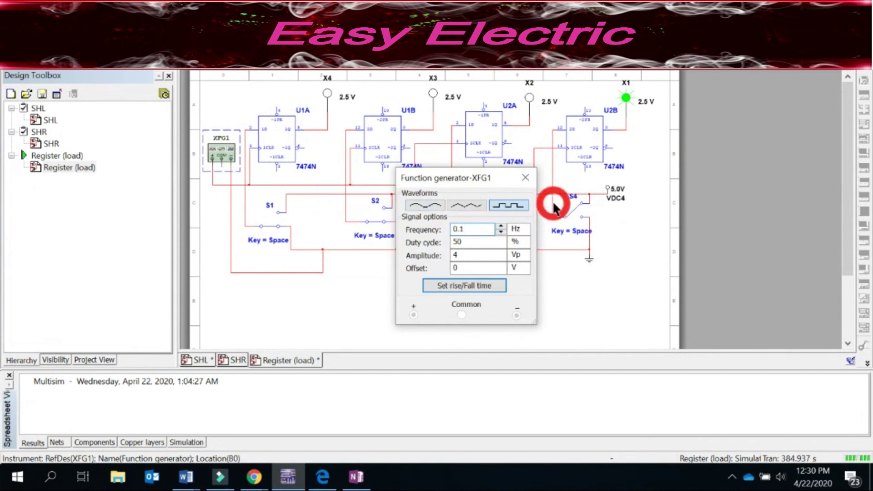
{"action": "double_click", "coordinate": [458, 229]}
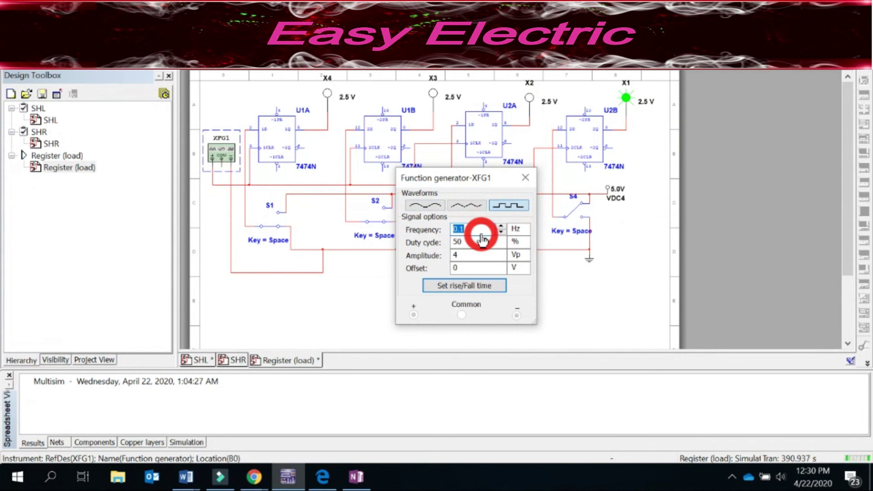
{"action": "type", "text": "2"}
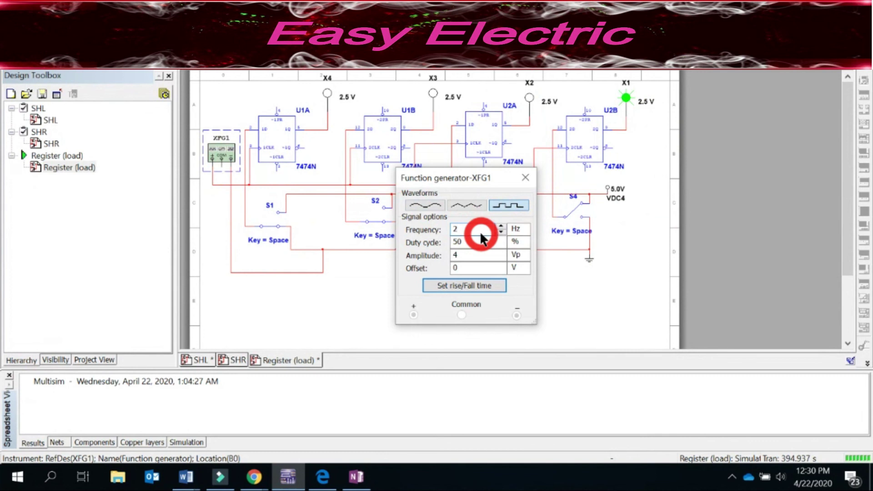
{"action": "left_click", "coordinate": [505, 210]}
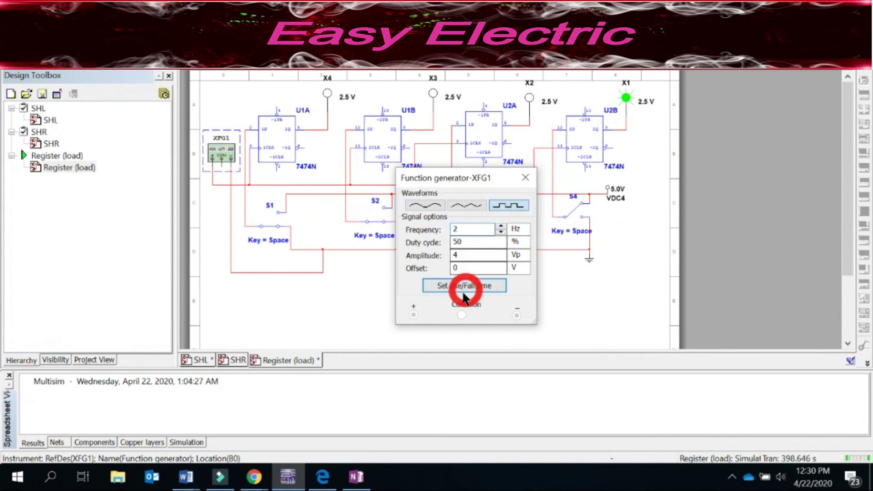
{"action": "left_click", "coordinate": [568, 298]}
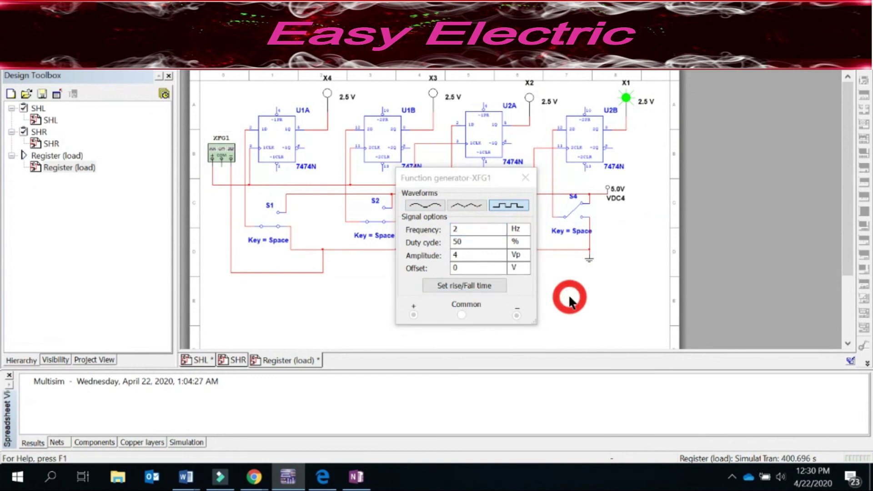
Close the function generator settings and toggle S1 repeatedly between ground and the 5 V line to test X4, ending on 5 V
{"action": "left_click", "coordinate": [525, 177]}
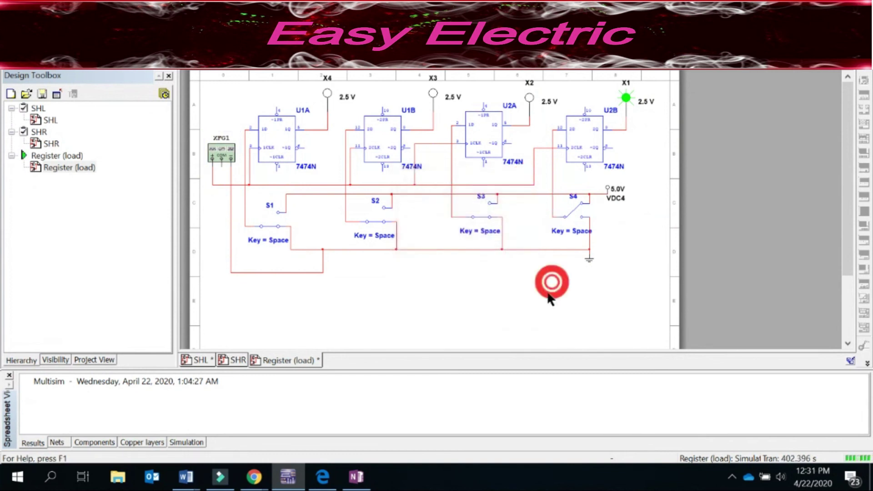
{"action": "left_click", "coordinate": [269, 227]}
{"action": "left_click", "coordinate": [269, 228]}
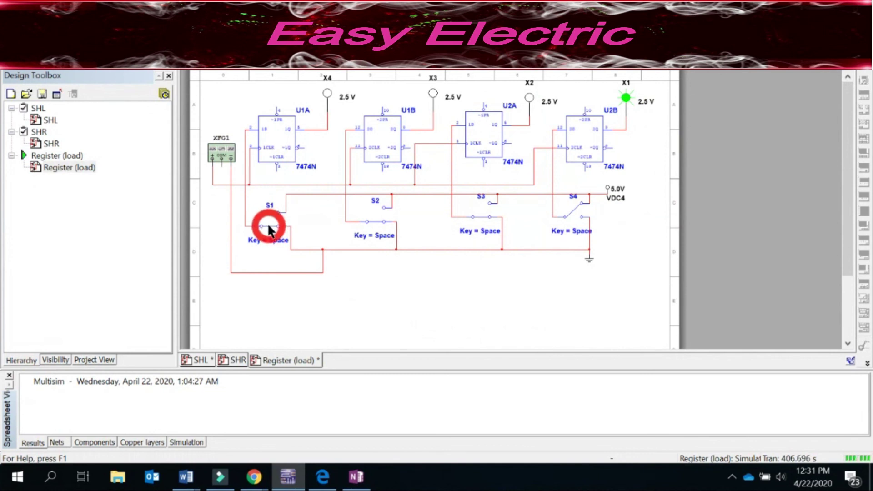
{"action": "left_click", "coordinate": [269, 227]}
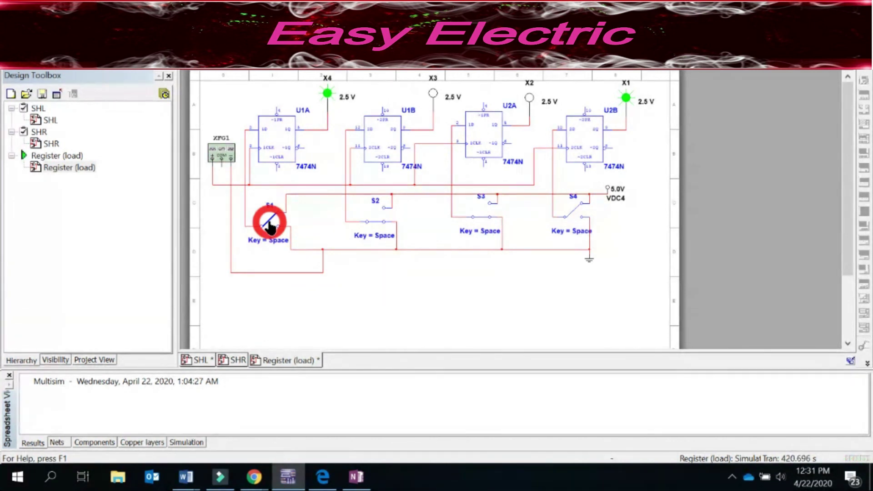
{"action": "left_click", "coordinate": [268, 223]}
{"action": "left_click", "coordinate": [269, 222]}
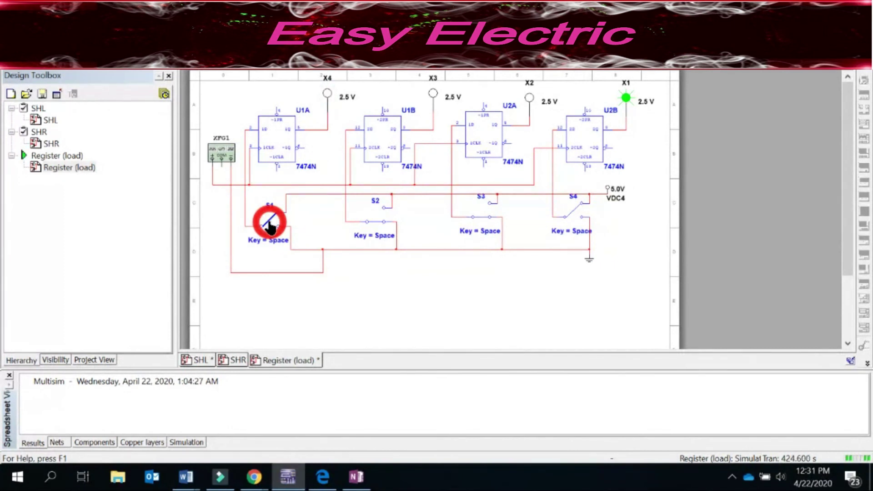
{"action": "left_click", "coordinate": [269, 224]}
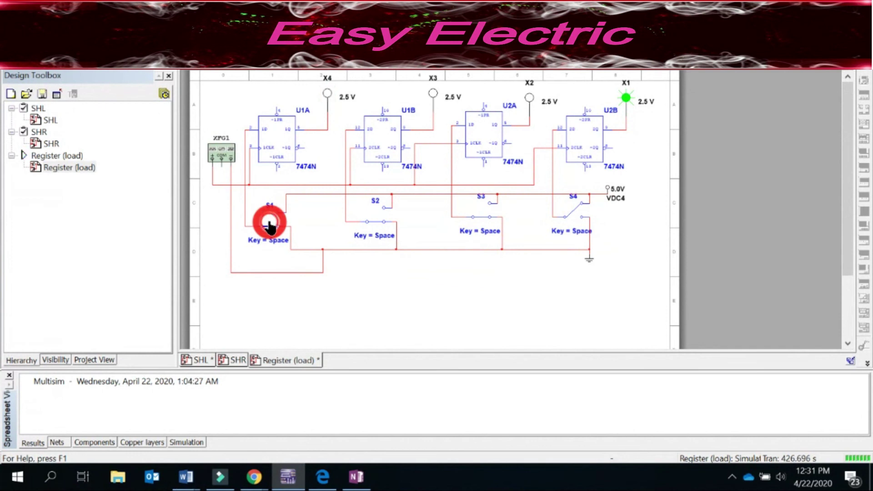
{"action": "left_click", "coordinate": [269, 223]}
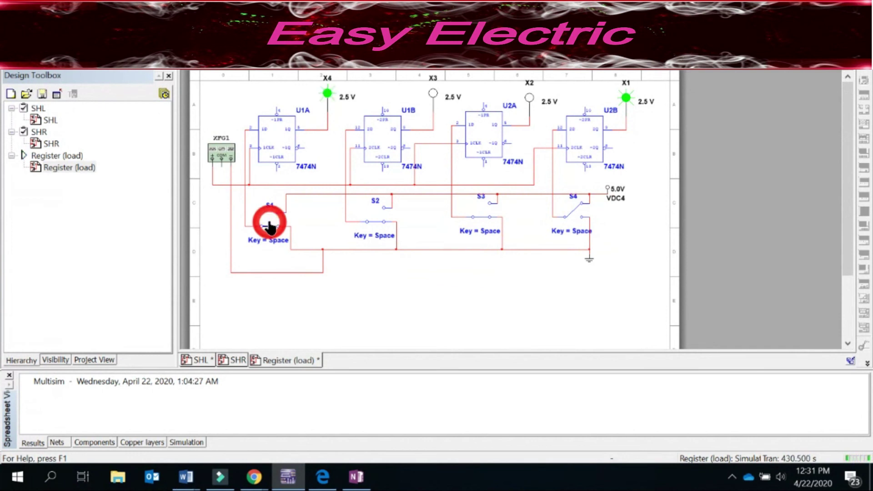
{"action": "left_click", "coordinate": [269, 224]}
{"action": "left_click", "coordinate": [268, 223]}
{"action": "left_click", "coordinate": [268, 223]}
{"action": "left_click", "coordinate": [269, 223]}
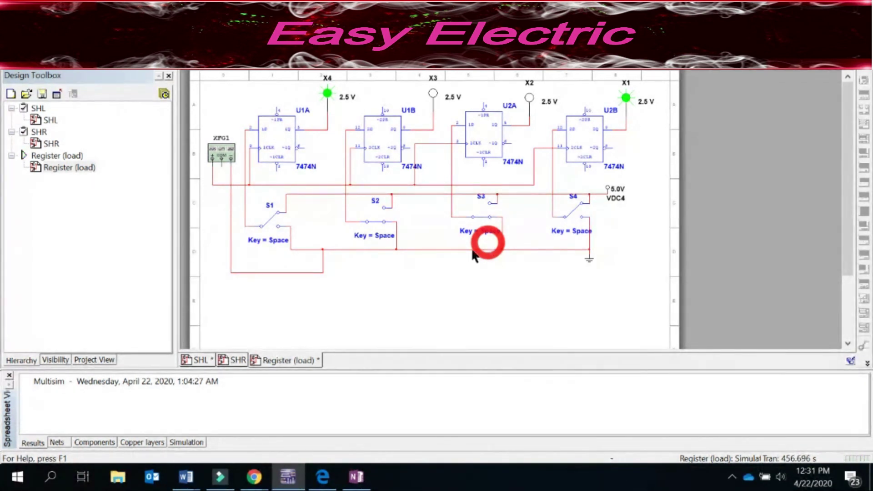
Switch S2 and S3 to the 5 V line to test X3 and X2, and return S2 to ground
{"action": "mouse_move", "coordinate": [290, 482]}
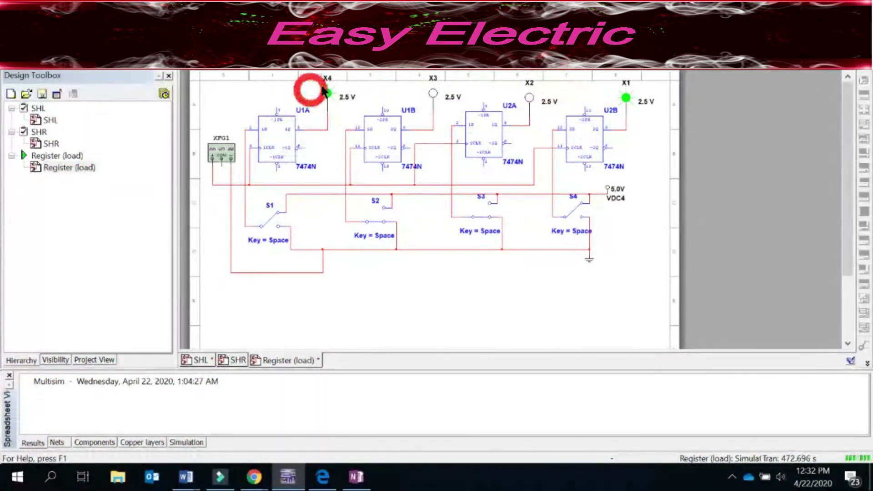
{"action": "left_click", "coordinate": [378, 218]}
{"action": "left_click", "coordinate": [483, 218]}
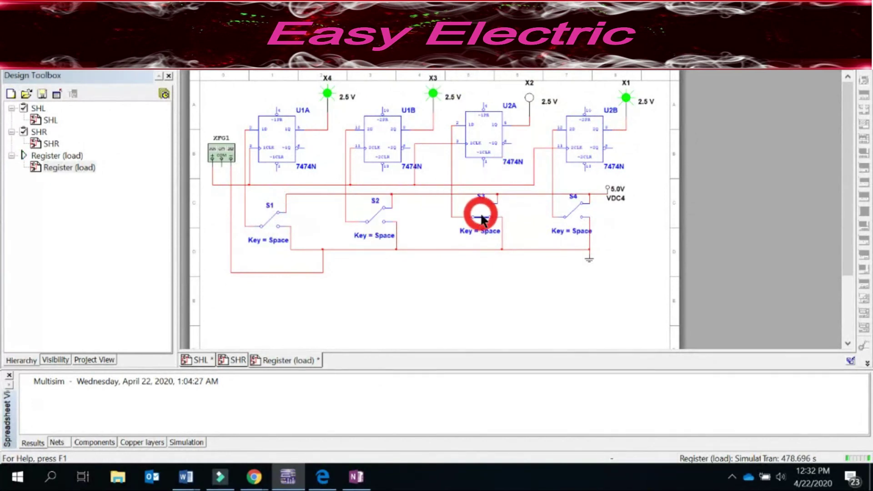
{"action": "left_click", "coordinate": [489, 206]}
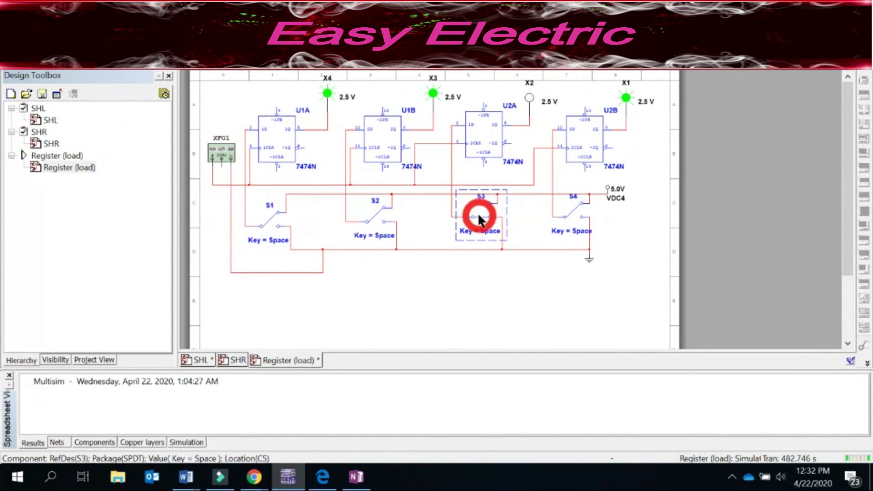
{"action": "left_click", "coordinate": [479, 216]}
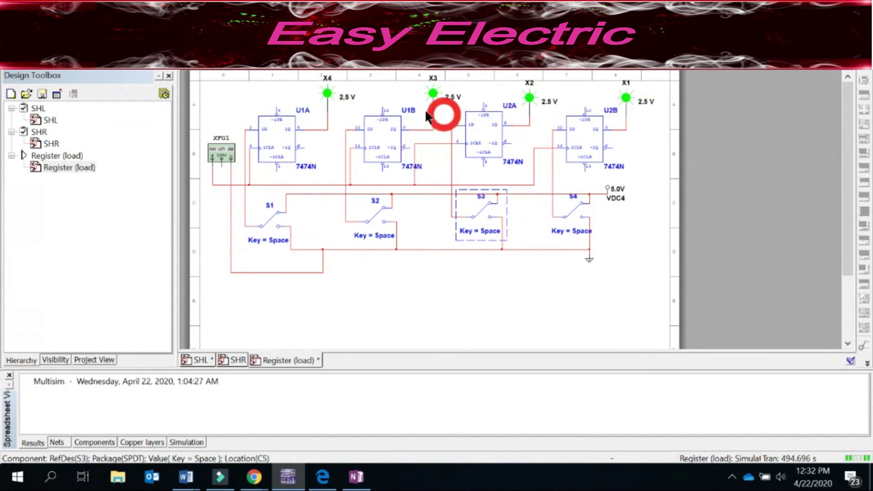
{"action": "left_click", "coordinate": [374, 216]}
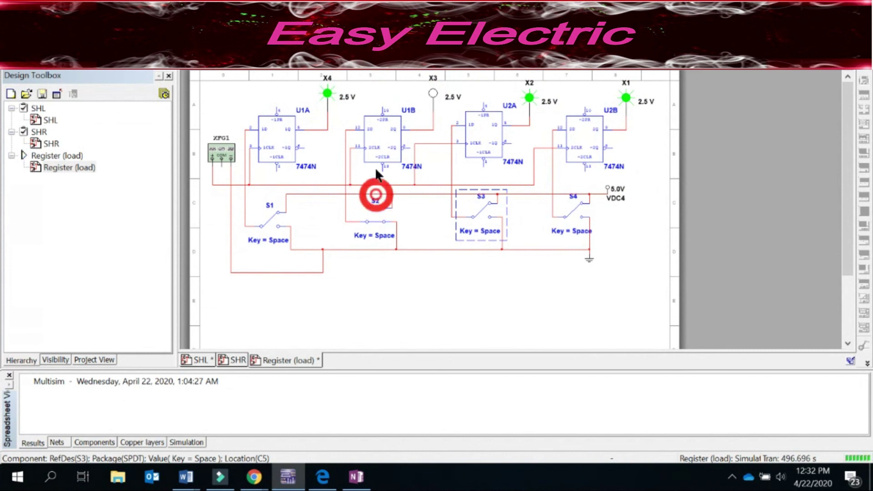